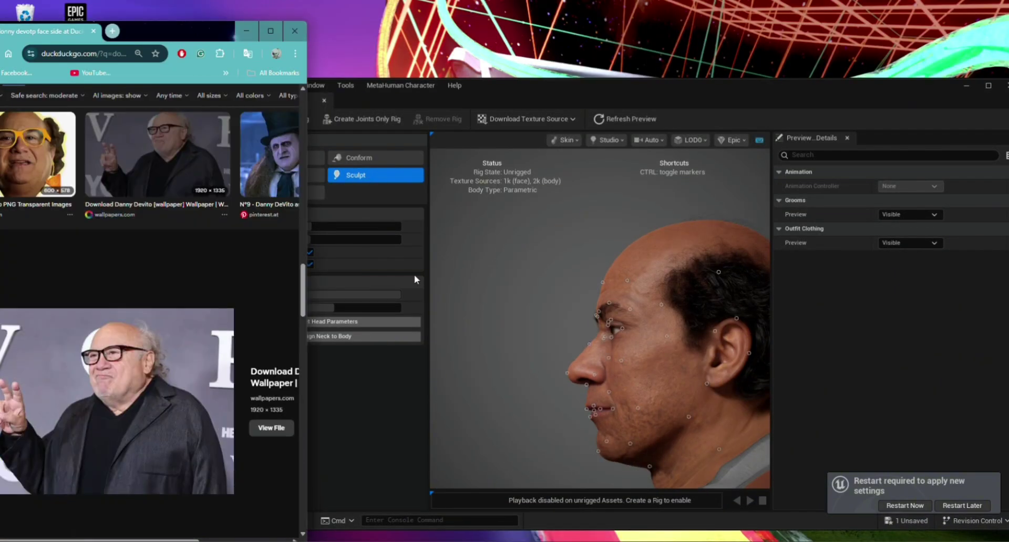
# Download the source textures and assemble the Bob character with the UE Cine (Complete) assembly.
pyautogui.click(371, 49)
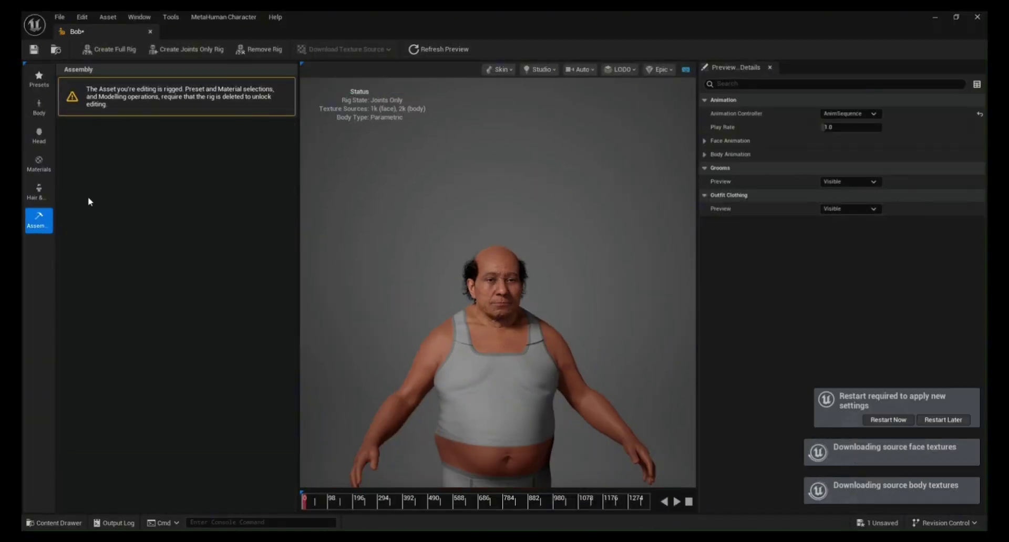
pyautogui.click(39, 191)
pyautogui.click(36, 214)
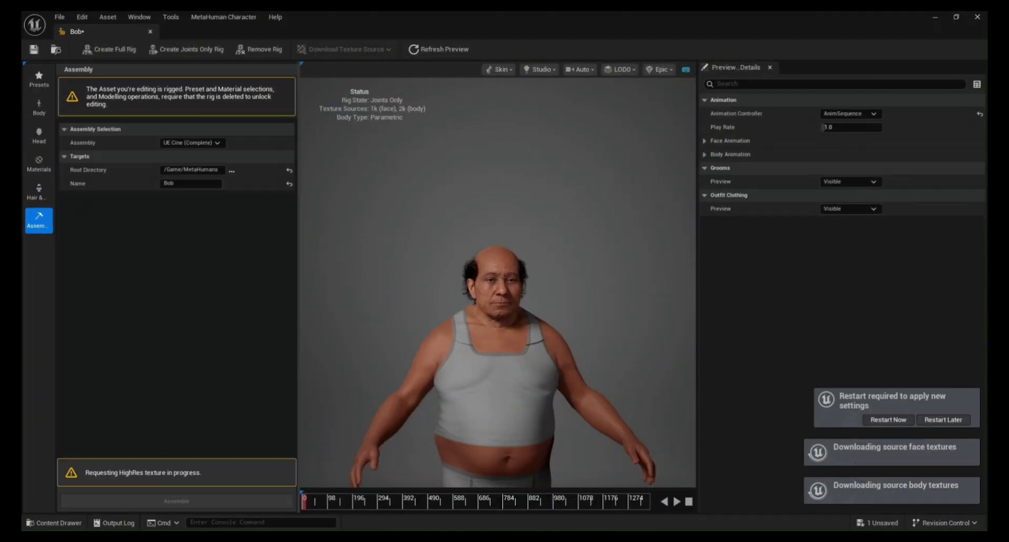
pyautogui.click(230, 502)
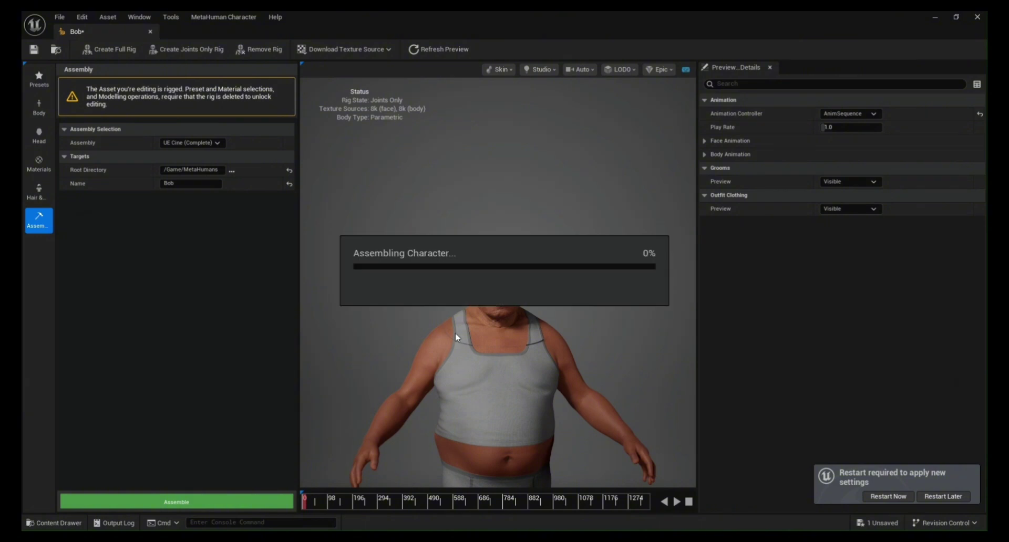
# Open the BP_Bob blueprint from the MetaHumans/Bob folder and inspect the character in its viewport.
pyautogui.click(935, 17)
pyautogui.click(54, 523)
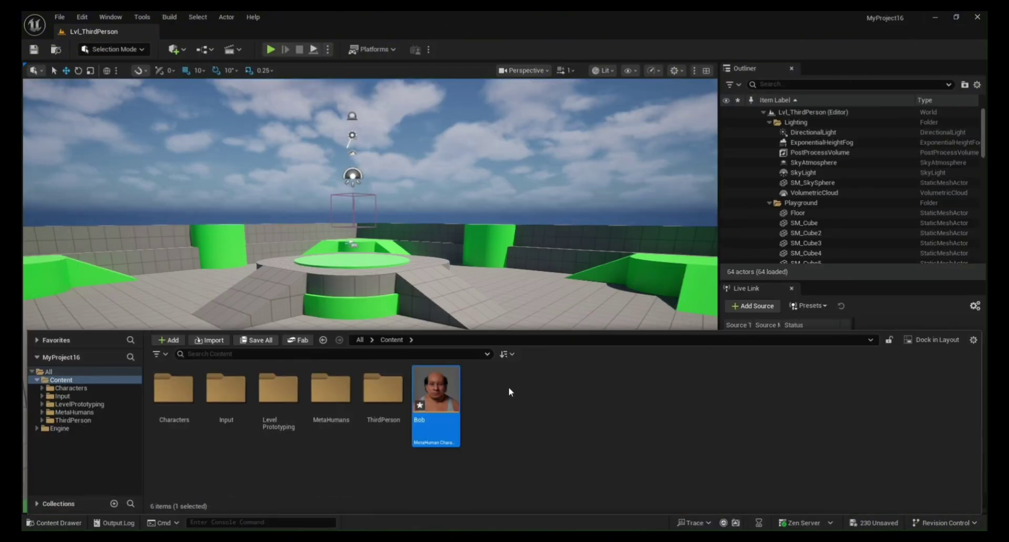
pyautogui.doubleClick(329, 410)
pyautogui.doubleClick(180, 401)
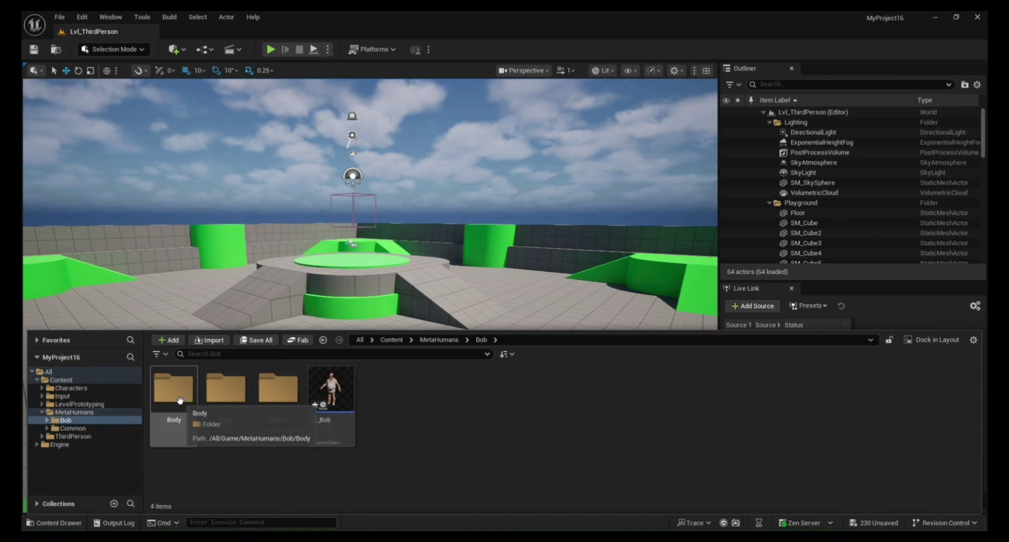
pyautogui.doubleClick(326, 402)
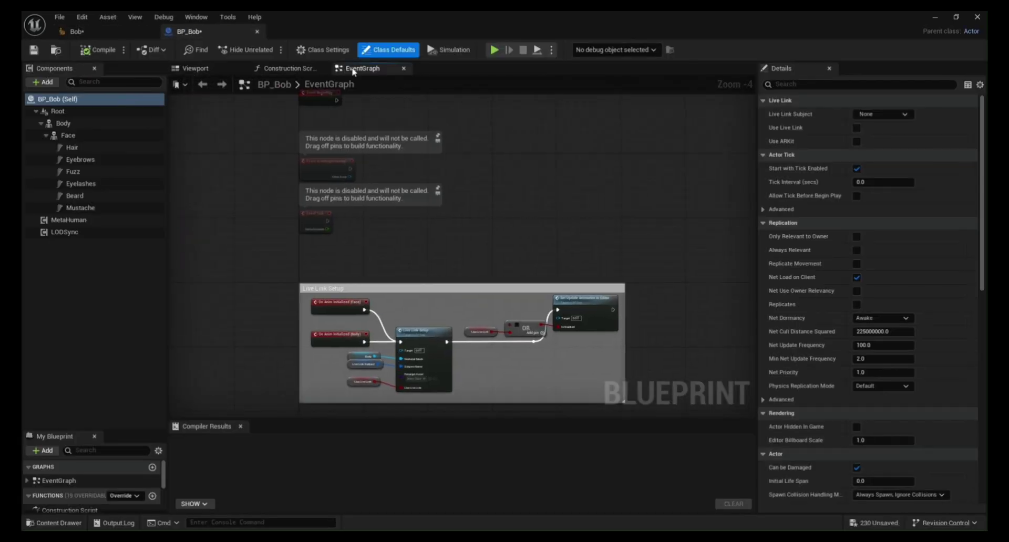
pyautogui.click(213, 69)
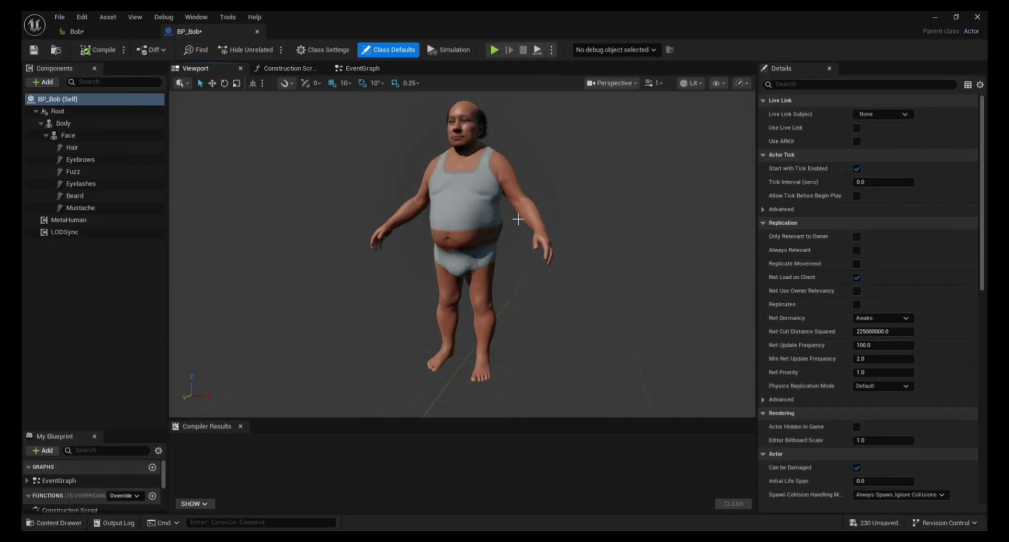
pyautogui.moveTo(517, 226)
pyautogui.mouseDown(button='right')
pyautogui.moveTo(568, 227)
pyautogui.moveTo(520, 213)
pyautogui.mouseUp(button='right')
pyautogui.moveTo(496, 228); pyautogui.dragTo(542, 207)
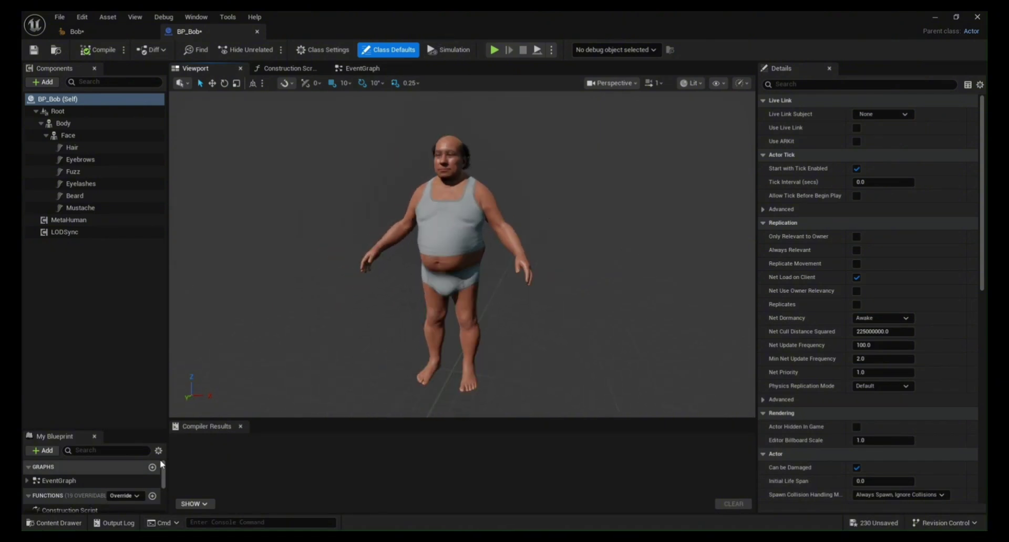
# Open the BP_ThirdPersonCharacter blueprint from the Content/ThirdPerson/Blueprints folder.
pyautogui.click(60, 524)
pyautogui.click(61, 390)
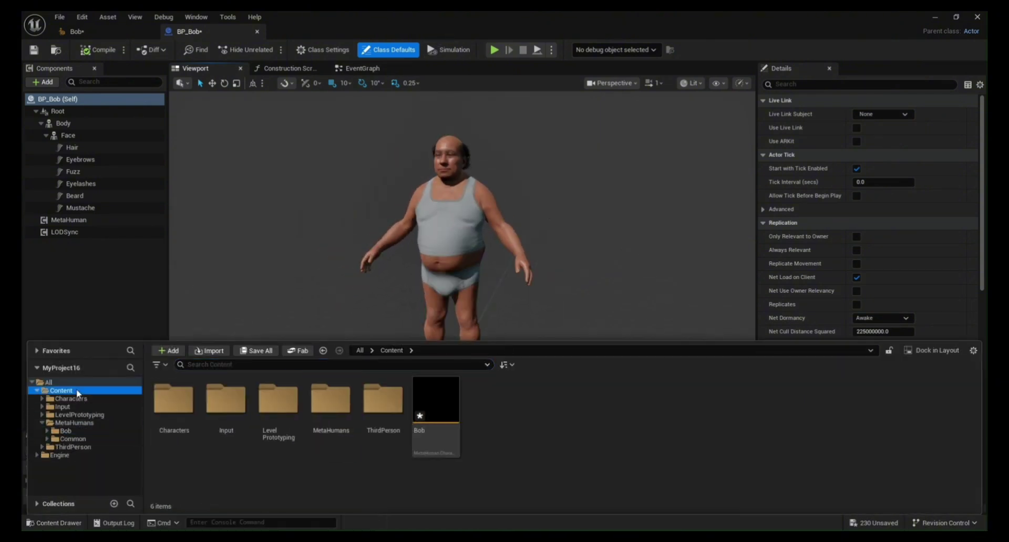
pyautogui.doubleClick(383, 389)
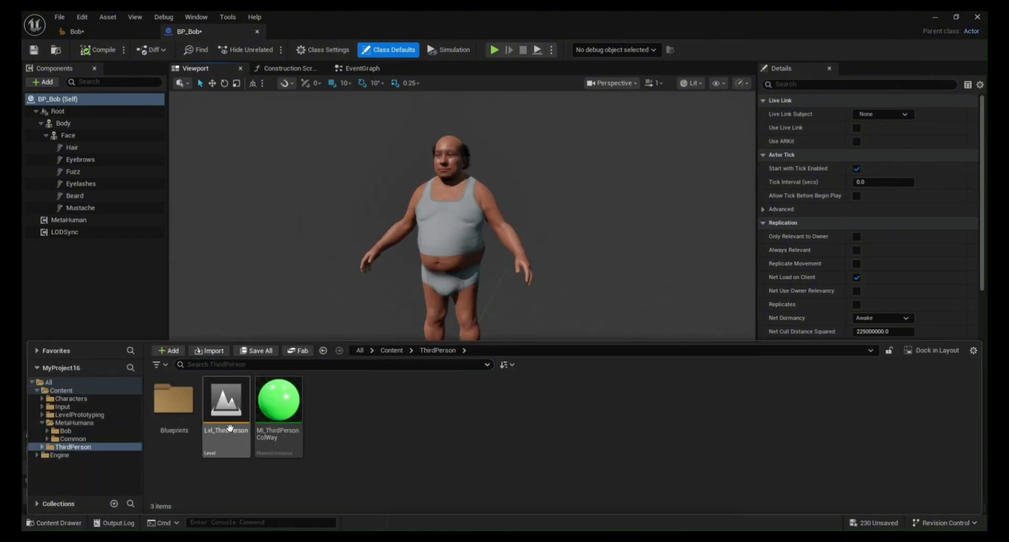
pyautogui.doubleClick(186, 428)
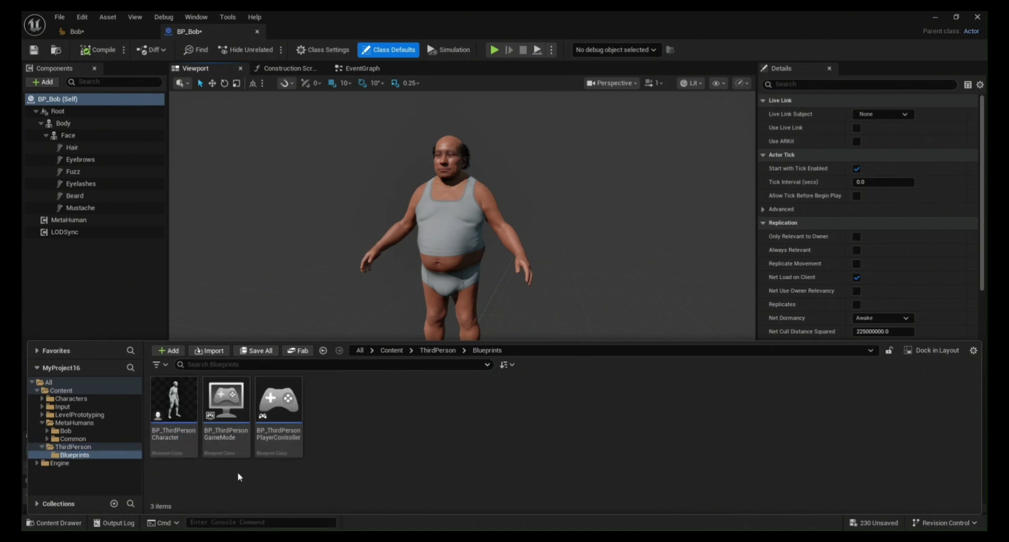
pyautogui.click(190, 434)
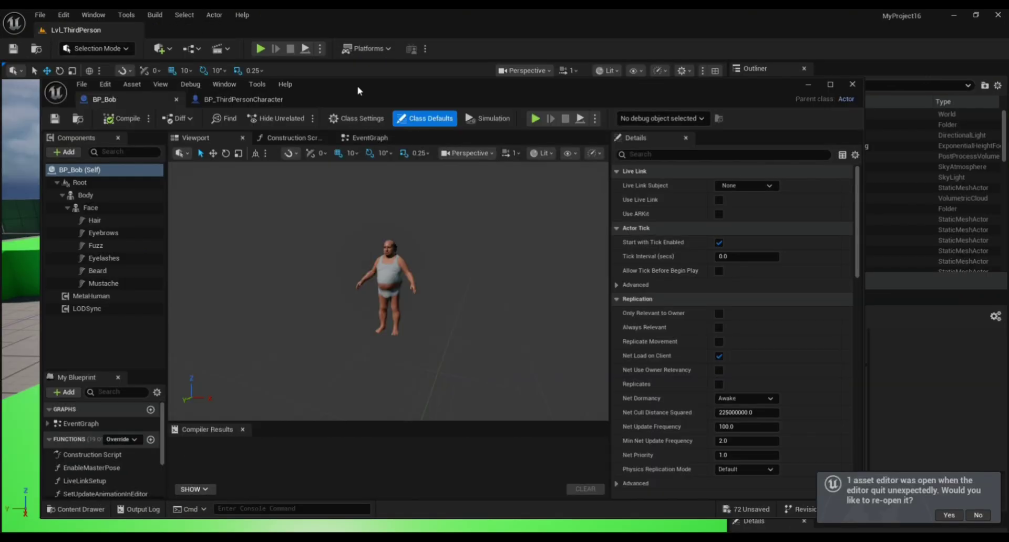
# Change the parent class of BP_Bob to BP_ThirdPersonCharacter in the class settings.
pyautogui.click(357, 118)
pyautogui.click(750, 186)
pyautogui.write('third')
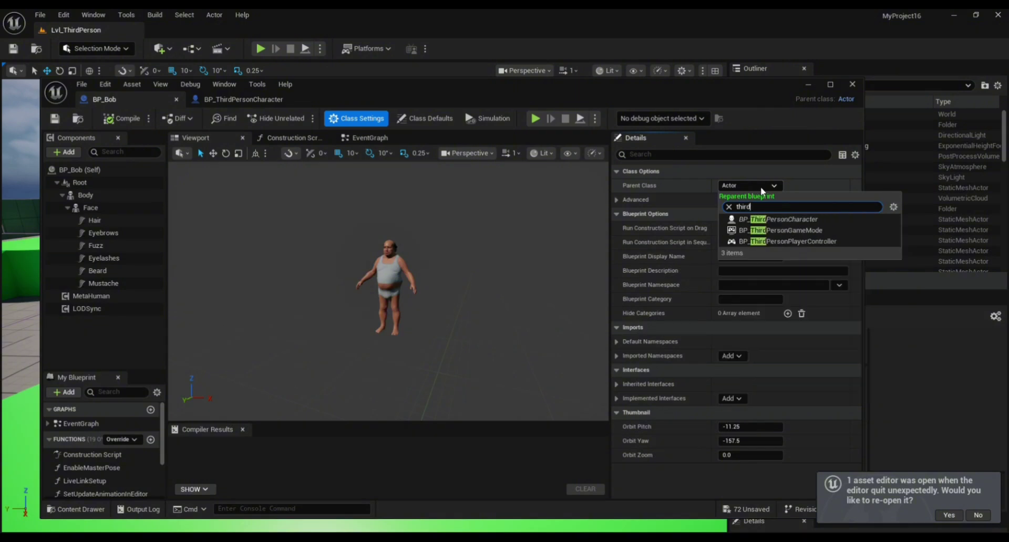
pyautogui.click(778, 219)
# Set the Z location of BP_Bob's Body component to -89.
pyautogui.scroll(3, 468, 335)
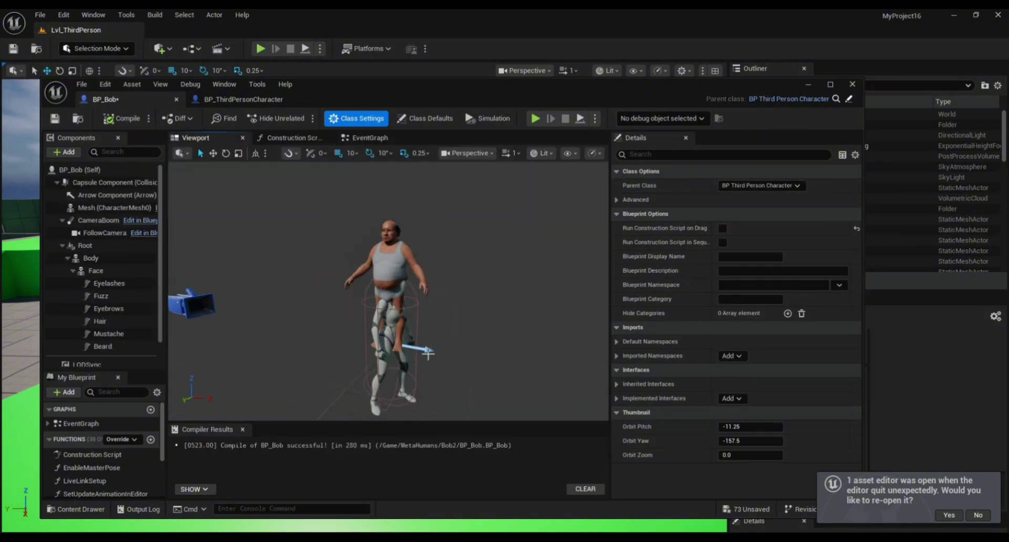
pyautogui.click(395, 278)
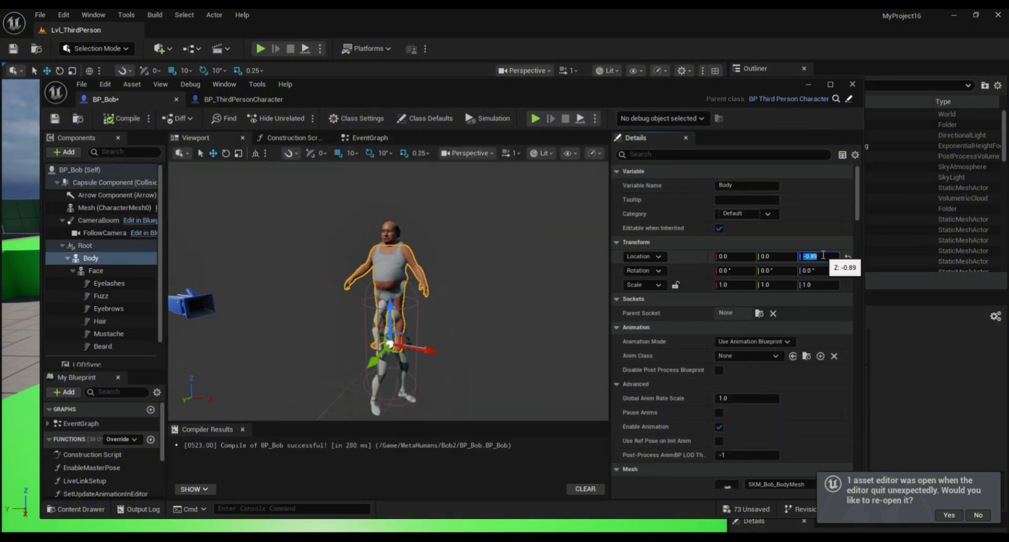
pyautogui.write('-89')
pyautogui.press('Return')
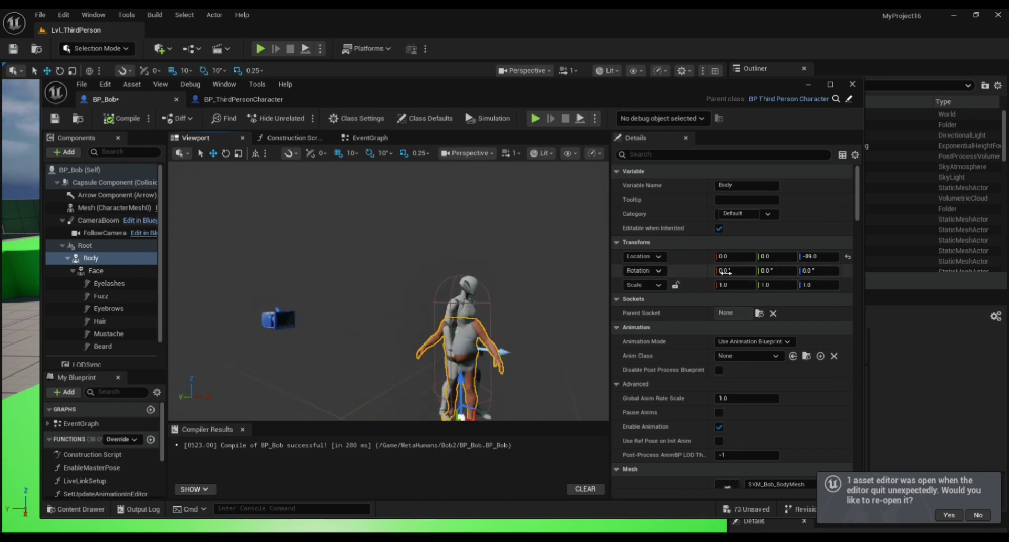
pyautogui.press('Return')
# Reparent the Body component under Mesh (CharacterMesh0) and delete the Root component.
pyautogui.moveTo(420, 315); pyautogui.dragTo(373, 316, button='right')
pyautogui.click(100, 248)
pyautogui.click(477, 275)
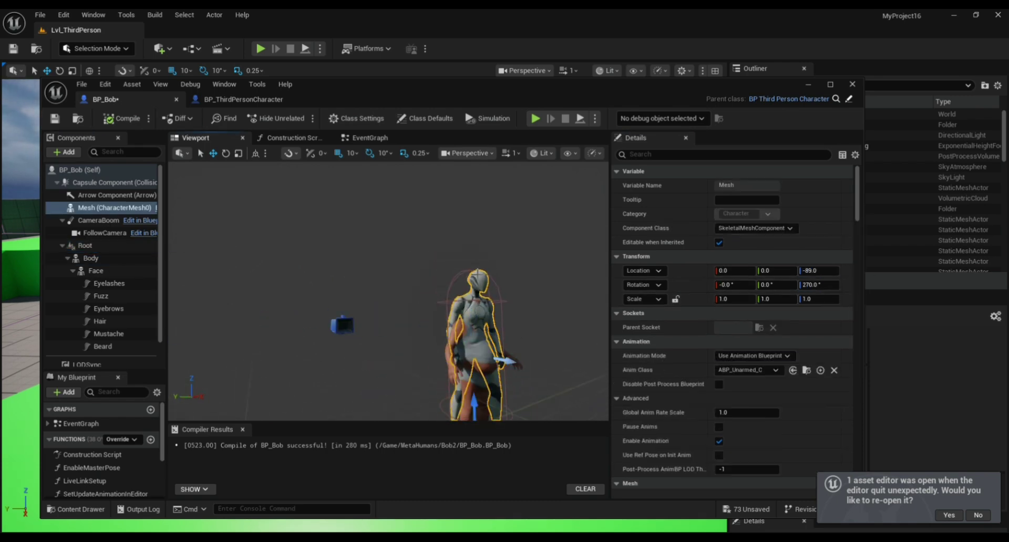
pyautogui.moveTo(89, 248); pyautogui.dragTo(103, 209)
pyautogui.click(151, 315)
pyautogui.press('Delete')
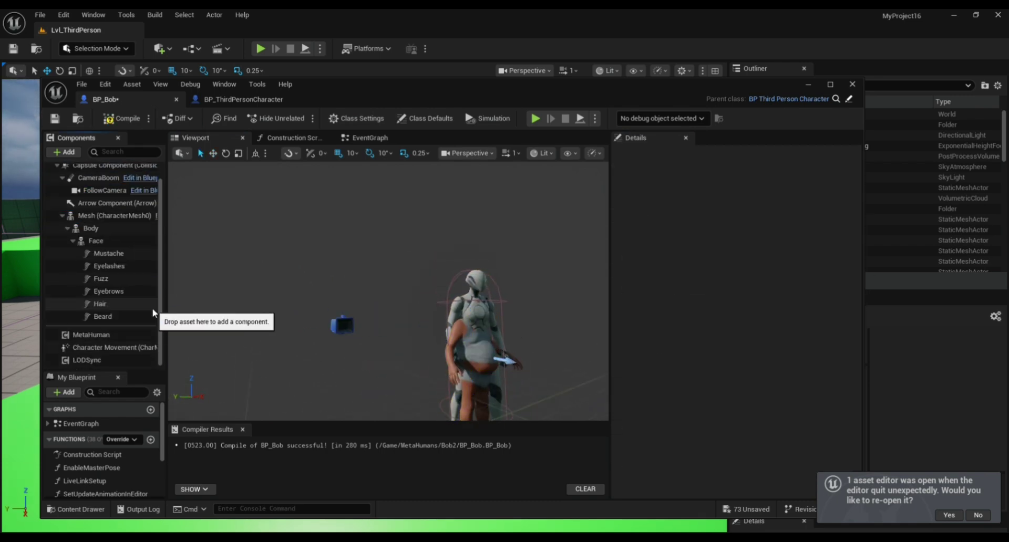
# Clear the Skeletal Mesh Asset of the Mesh (CharacterMesh0) component and compile BP_Bob.
pyautogui.click(107, 215)
pyautogui.scroll(-3, 799, 386)
pyautogui.click(798, 385)
pyautogui.click(770, 180)
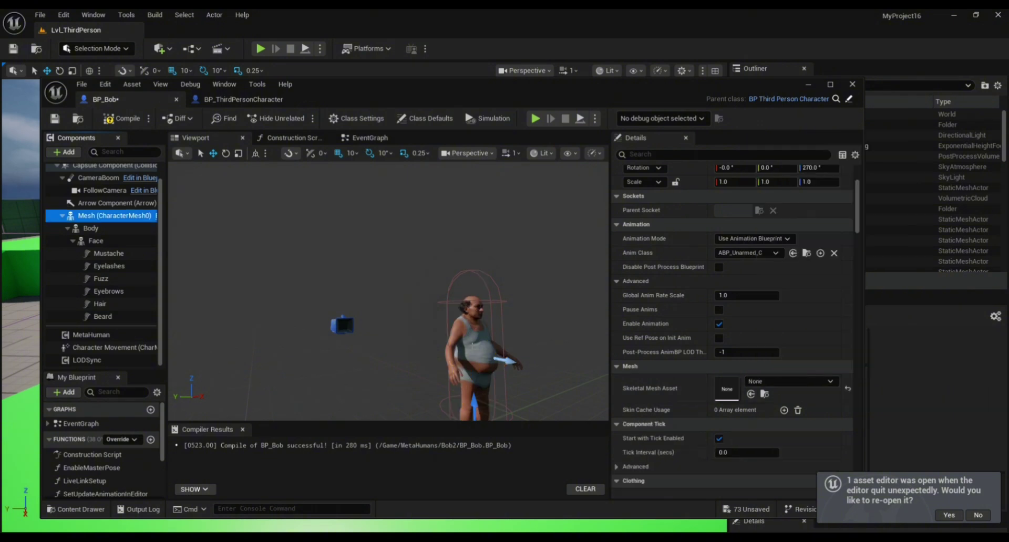
pyautogui.click(122, 119)
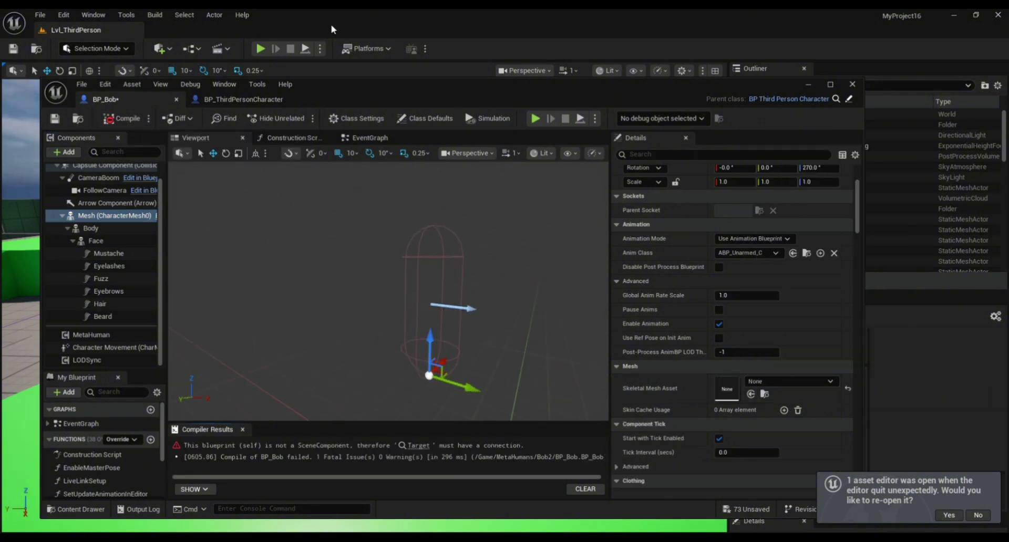
# Connect a Mesh reference to the Target of Get Children Components in SetUpdateAnimationInEditor, then compile and show the character in the viewport.
pyautogui.click(404, 446)
pyautogui.moveTo(319, 268); pyautogui.dragTo(222, 293)
pyautogui.write('mesh')
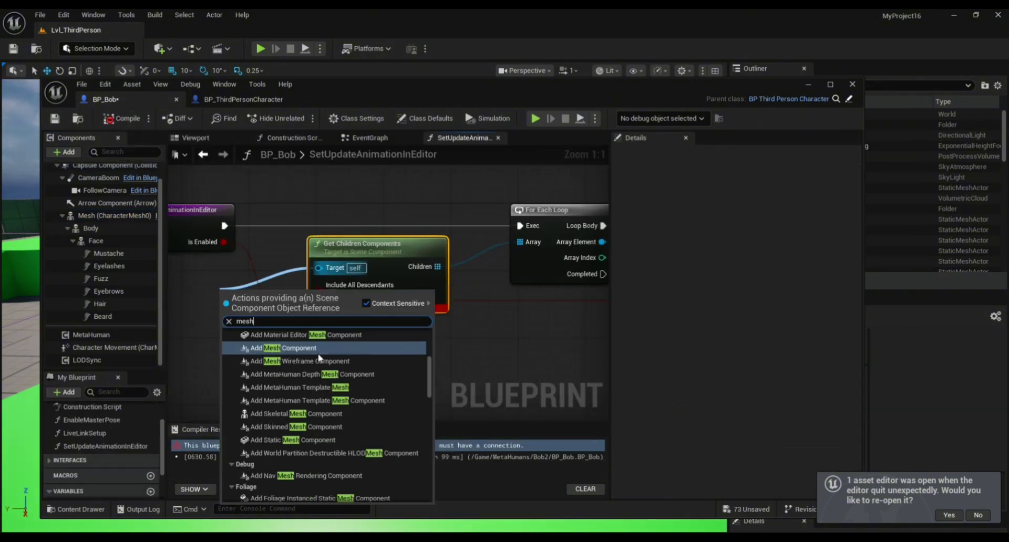
pyautogui.scroll(-10, 318, 359)
pyautogui.click(294, 400)
pyautogui.click(122, 119)
pyautogui.click(196, 137)
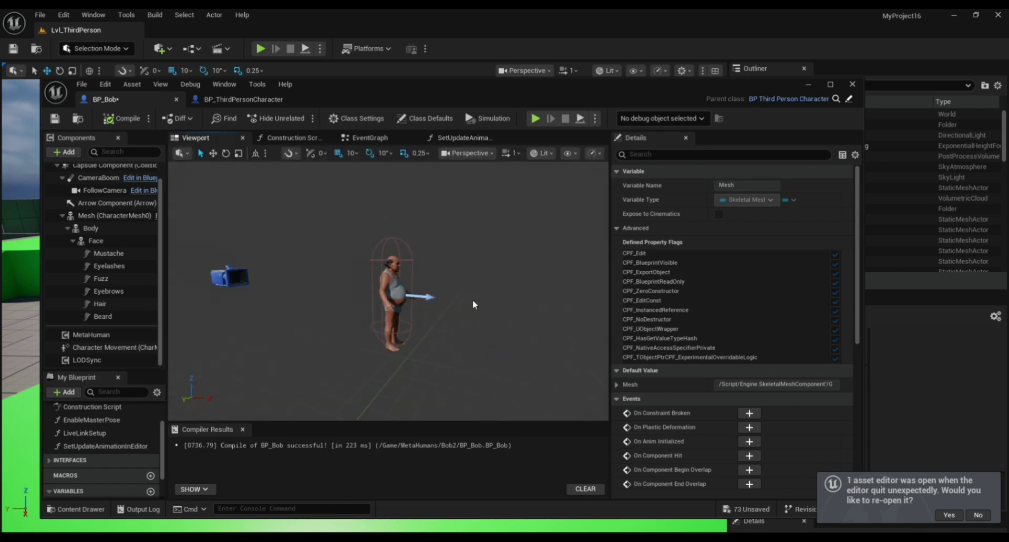
pyautogui.scroll(5, 473, 304)
# Paste BP_ThirdPersonCharacter's event graph nodes into BP_Bob's EventGraph, creating matching functions for Move and Aim.
pyautogui.click(243, 100)
pyautogui.click(539, 137)
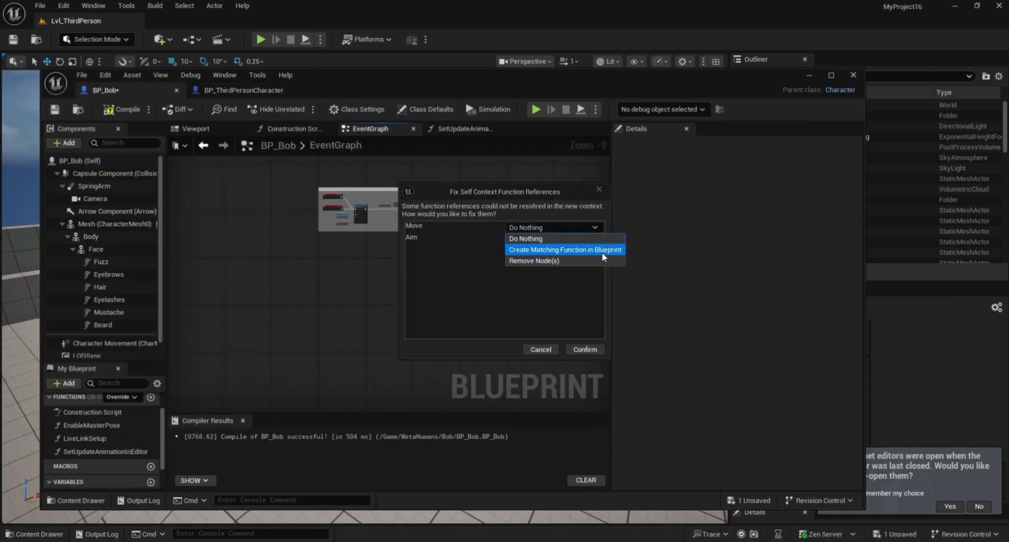
pyautogui.click(605, 257)
pyautogui.click(585, 350)
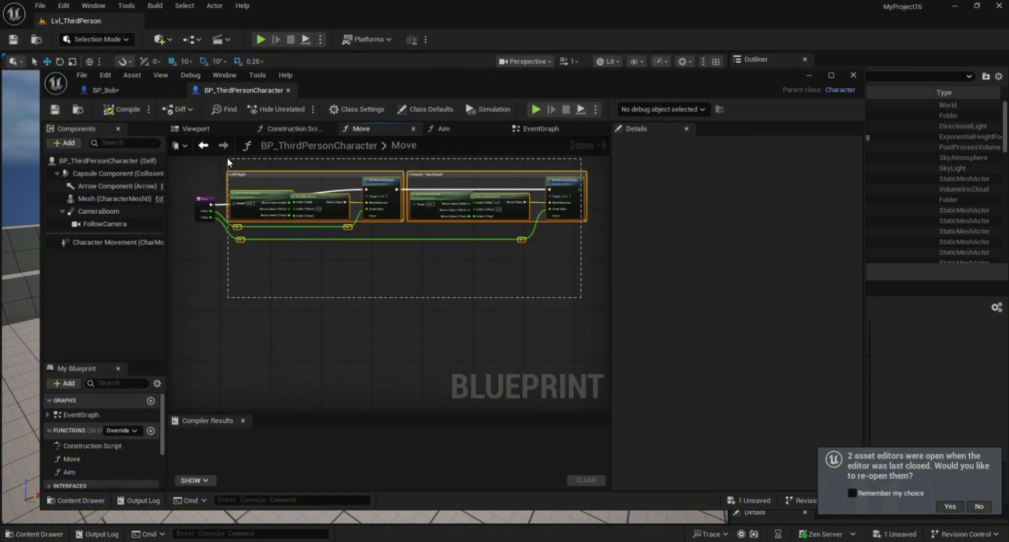
# Fill BP_Bob's Move and Aim functions with the nodes copied from the same functions of BP_ThirdPersonCharacter.
pyautogui.click(111, 94)
pyautogui.scroll(-4, 564, 318)
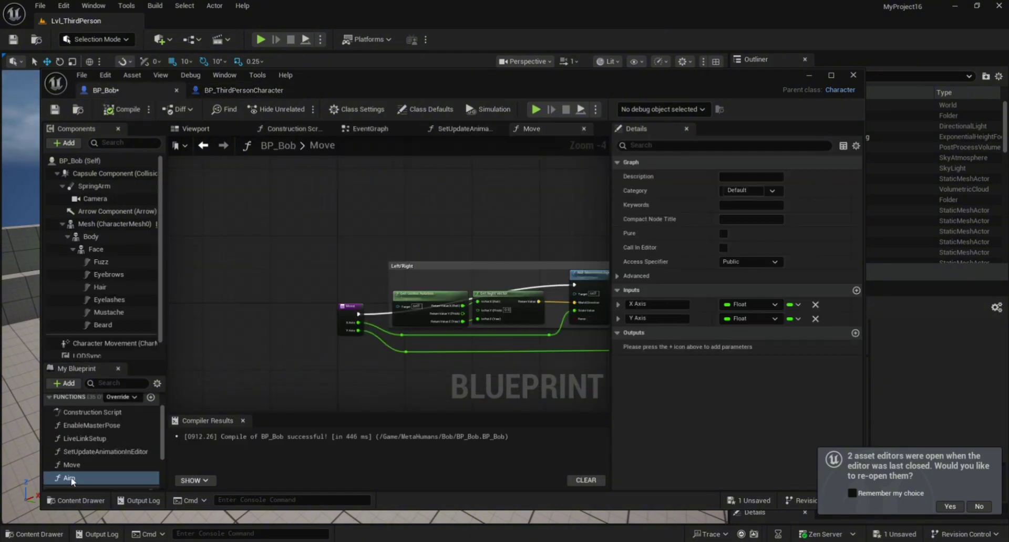
pyautogui.doubleClick(69, 479)
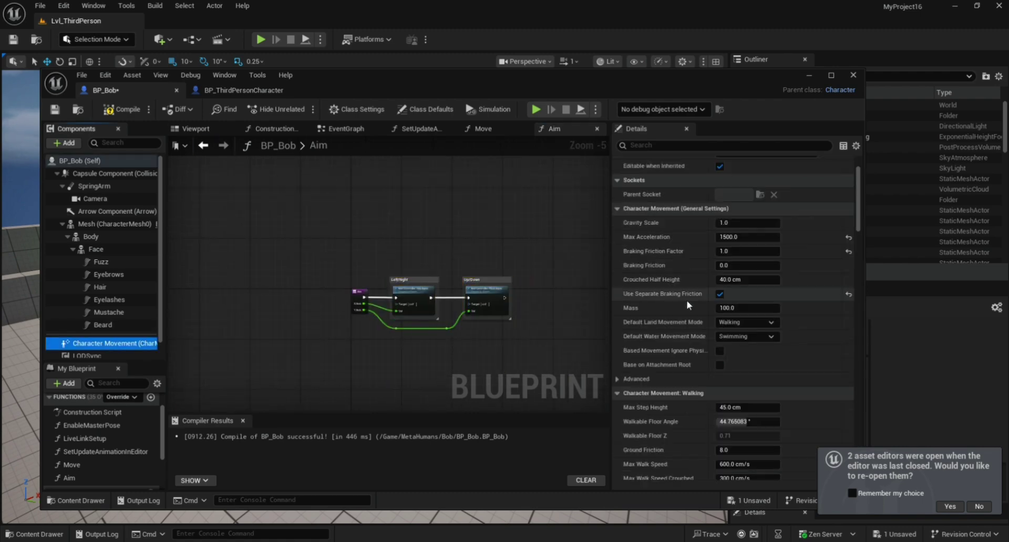
# Paste all Character Movement (General Settings) properties from BP_ThirdPersonCharacter into BP_Bob's Character Movement component.
pyautogui.scroll(-5, 687, 305)
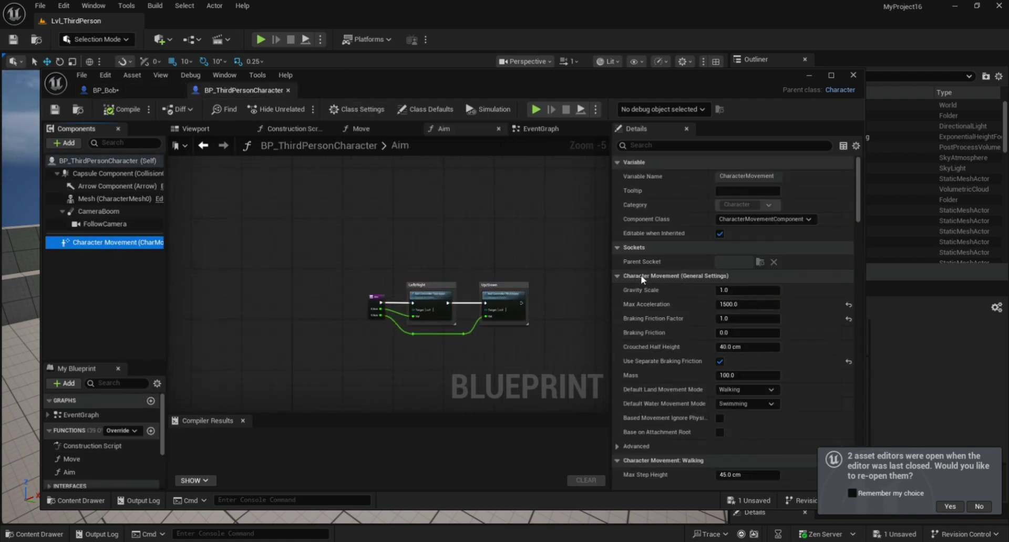
pyautogui.click(105, 90)
pyautogui.scroll(19, 689, 256)
pyautogui.rightClick(656, 260)
pyautogui.click(699, 329)
# Copy all Character Movement: Walking properties from BP_ThirdPersonCharacter and paste them into the same category of BP_Bob.
pyautogui.scroll(-8, 689, 320)
pyautogui.click(243, 91)
pyautogui.scroll(-6, 683, 352)
pyautogui.rightClick(683, 358)
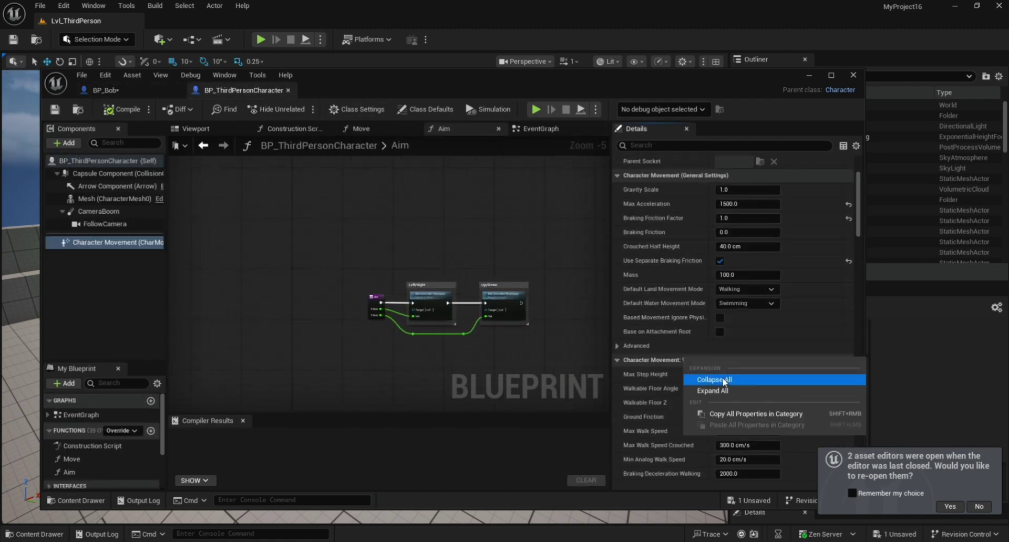
pyautogui.click(752, 414)
pyautogui.click(106, 90)
pyautogui.rightClick(672, 310)
pyautogui.click(723, 378)
# Repeat the transfer of the Character Movement: Walking properties from BP_ThirdPersonCharacter to BP_Bob's movement component.
pyautogui.scroll(-20, 699, 363)
pyautogui.click(243, 90)
pyautogui.scroll(-11, 677, 384)
pyautogui.rightClick(684, 175)
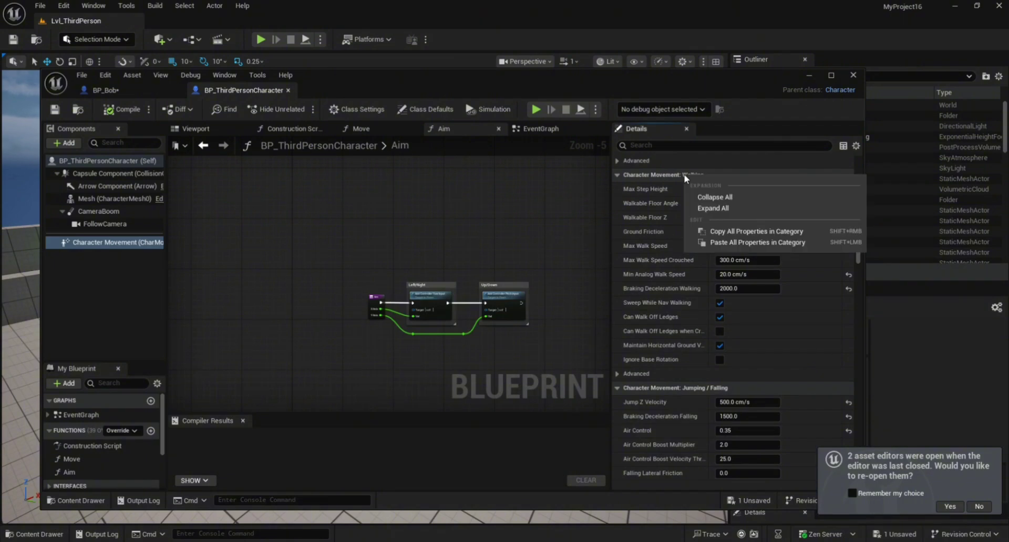
pyautogui.click(750, 231)
pyautogui.click(105, 90)
pyautogui.click(243, 91)
pyautogui.click(106, 90)
pyautogui.rightClick(657, 167)
pyautogui.click(730, 235)
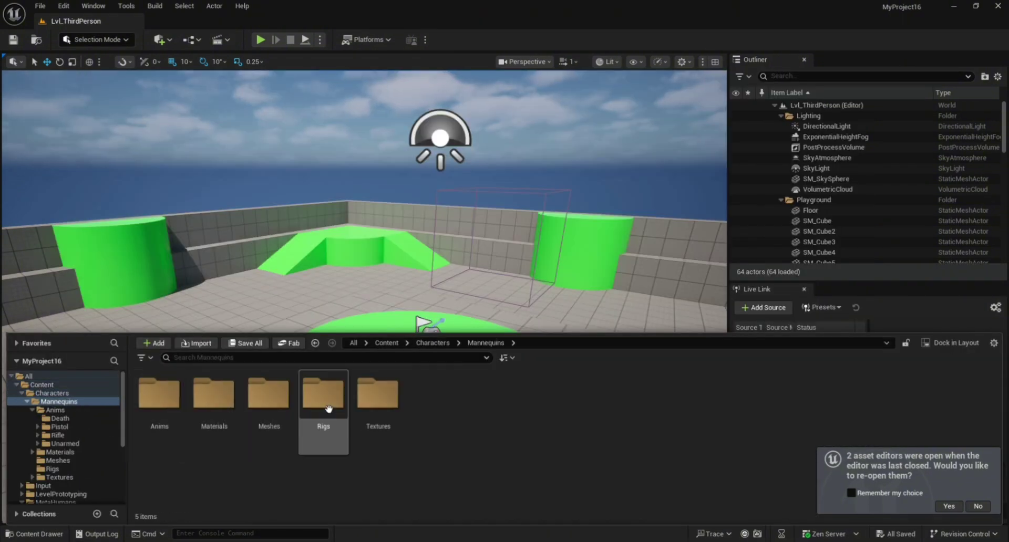
# Start retargeting animations from the MM_Idle sequence in the Mannequins/Anims/Unarmed folder.
pyautogui.doubleClick(160, 404)
pyautogui.doubleClick(319, 429)
pyautogui.rightClick(495, 411)
pyautogui.click(573, 187)
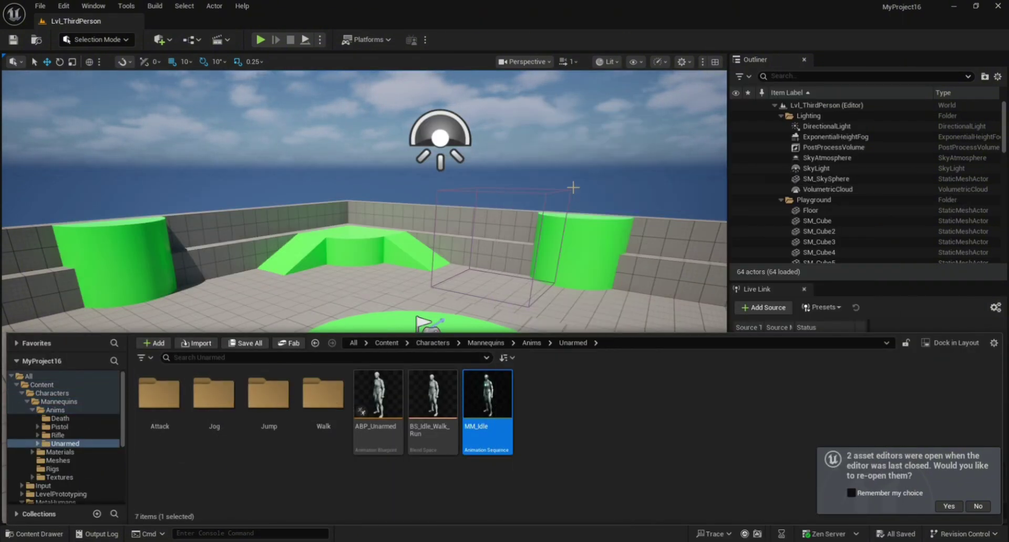
# Choose SKM_Bob_BodyMesh as the target skeletal mesh and preview the MF_Pistol_Idle_ADS animation.
pyautogui.click(765, 157)
pyautogui.click(785, 261)
pyautogui.click(666, 325)
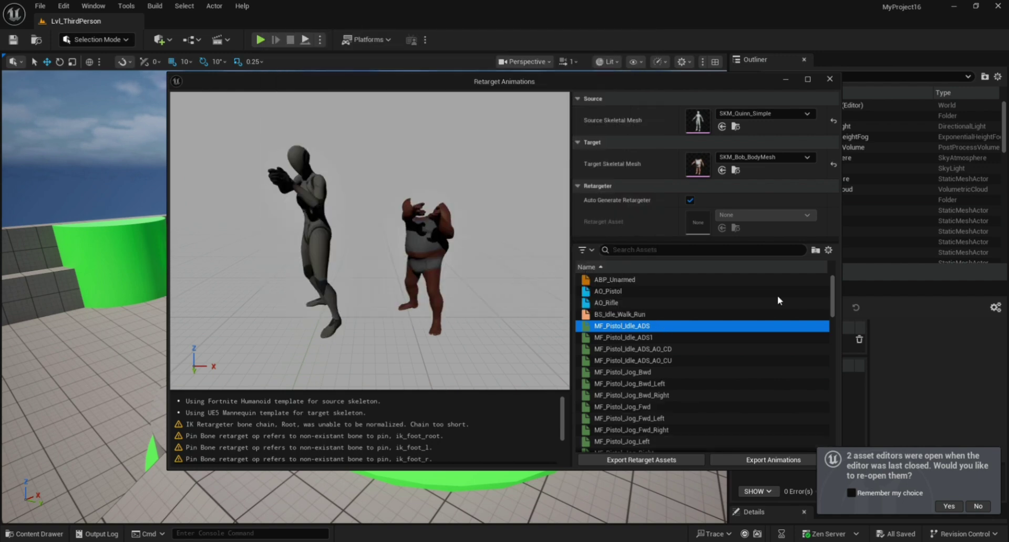
# Select all listed animation assets and export the retargeted animations.
pyautogui.hotkey('ctrl', 'a')
pyautogui.click(747, 463)
pyautogui.click(502, 443)
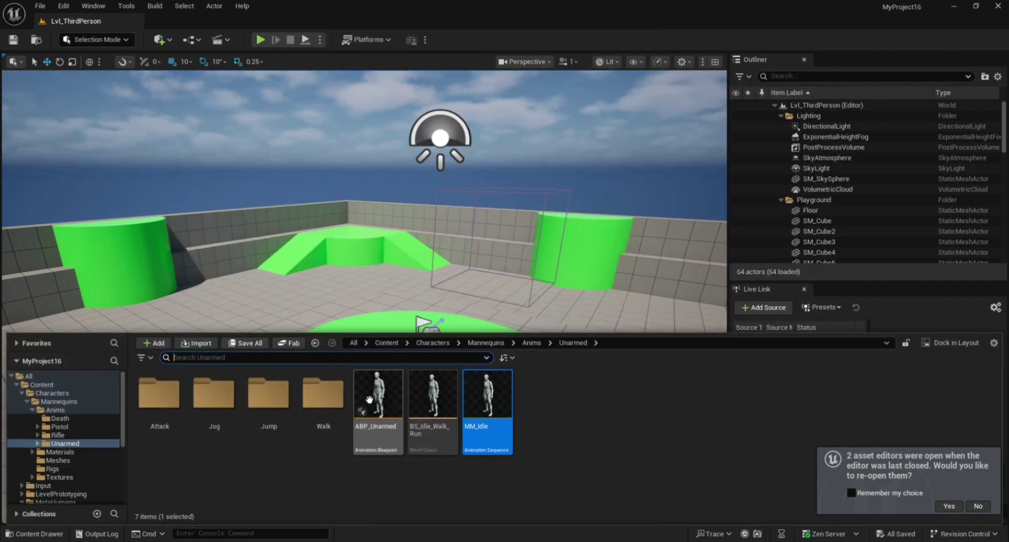
# Open the Burger folder inside Content/MetaHumans.
pyautogui.click(353, 343)
pyautogui.doubleClick(158, 389)
pyautogui.doubleClick(322, 394)
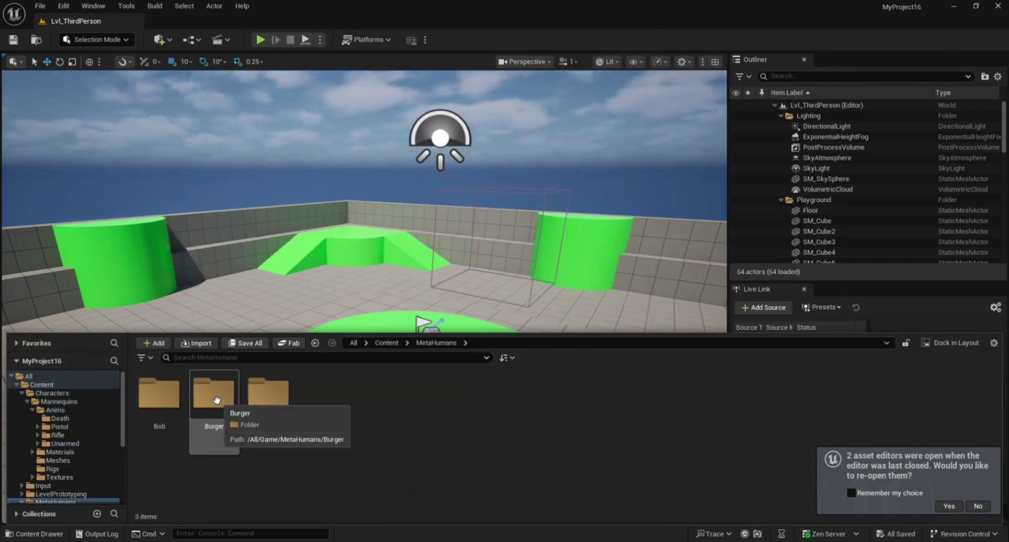
pyautogui.doubleClick(217, 400)
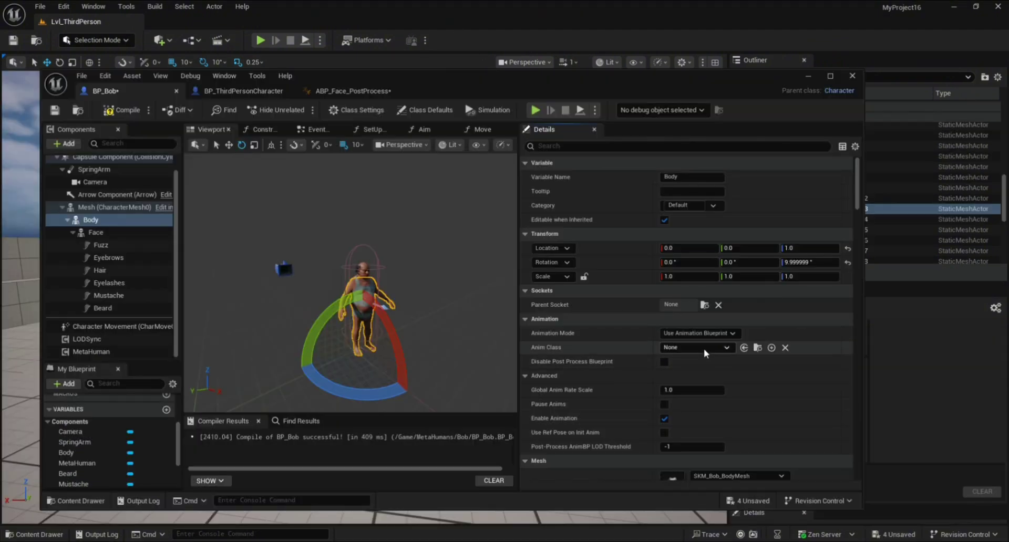
# Set the Body component's Anim Class to Burger.
pyautogui.click(704, 349)
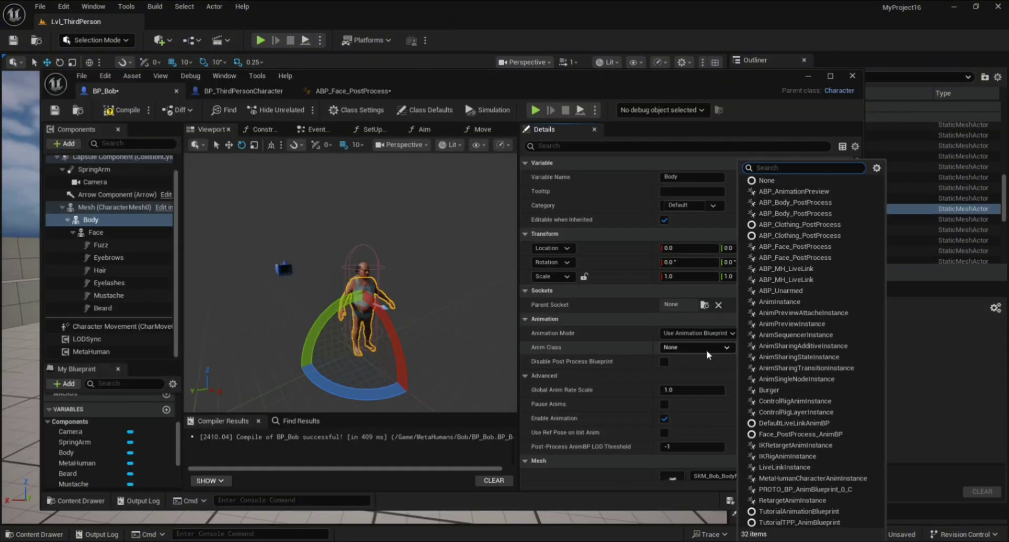
pyautogui.click(769, 391)
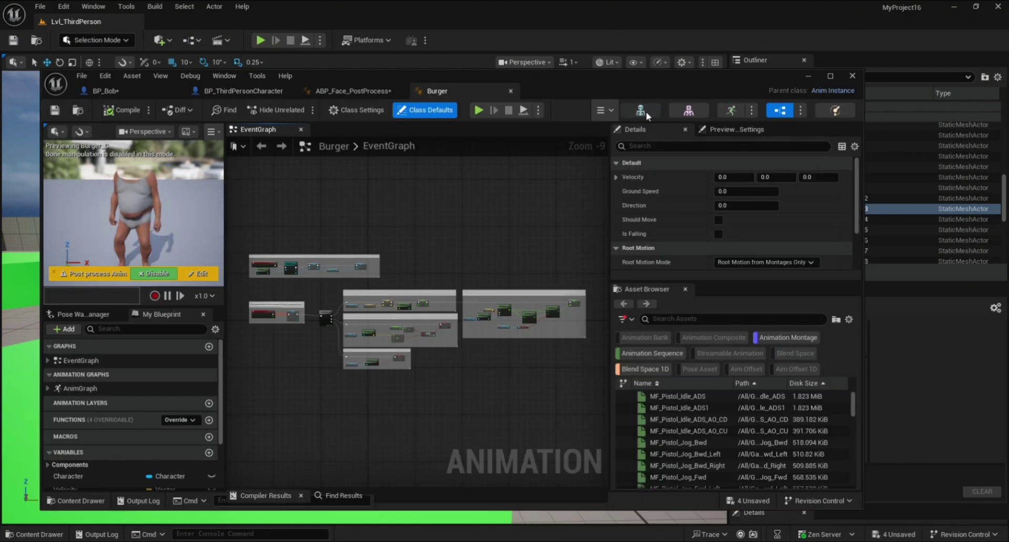
# Add a virtual bone targeting root under the root bone of Burger's skeleton and name it IK_foot_root.
pyautogui.click(646, 111)
pyautogui.click(60, 145)
pyautogui.moveTo(121, 190)
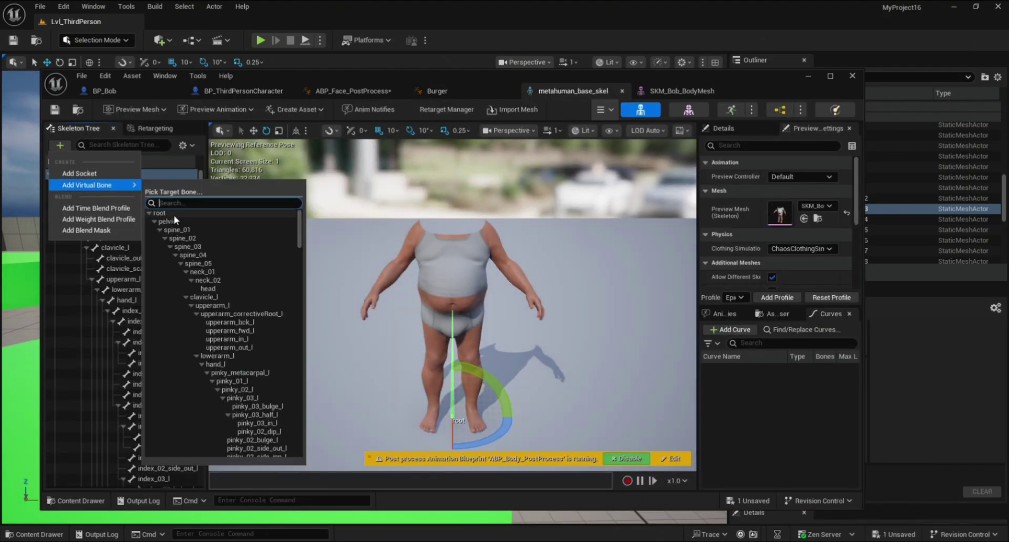
pyautogui.click(174, 214)
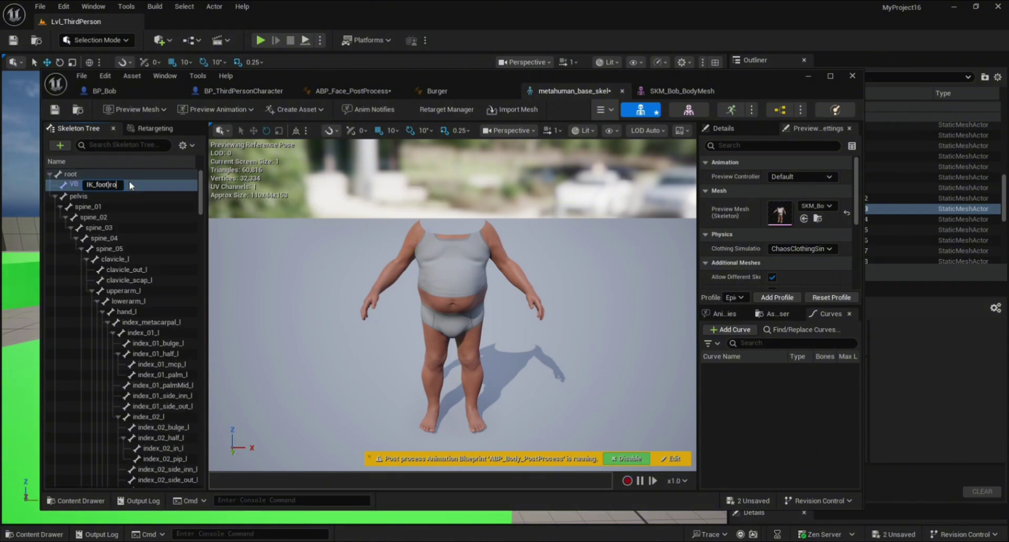
pyautogui.doubleClick(129, 186)
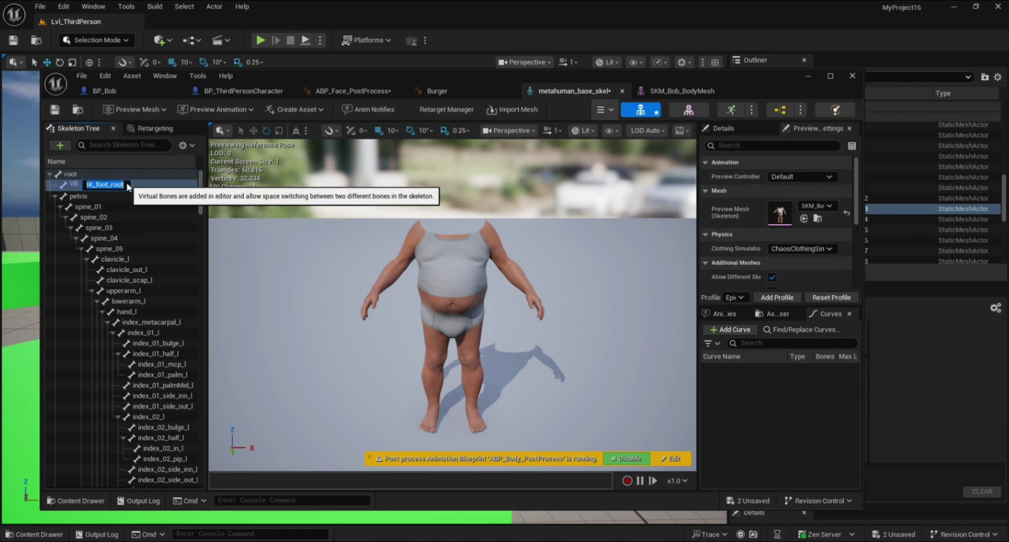
# Add two virtual bones targeting root under VB IK_foot_root and name them IK_foot_l and IK_foot_r.
pyautogui.rightClick(136, 184)
pyautogui.click(60, 145)
pyautogui.moveTo(92, 187)
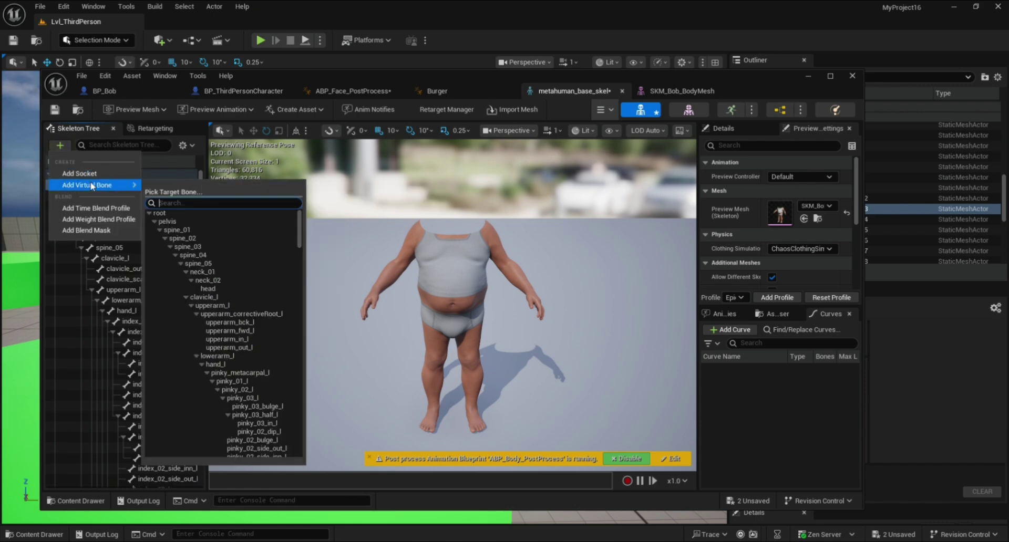
pyautogui.scroll(-3, 218, 217)
pyautogui.click(217, 216)
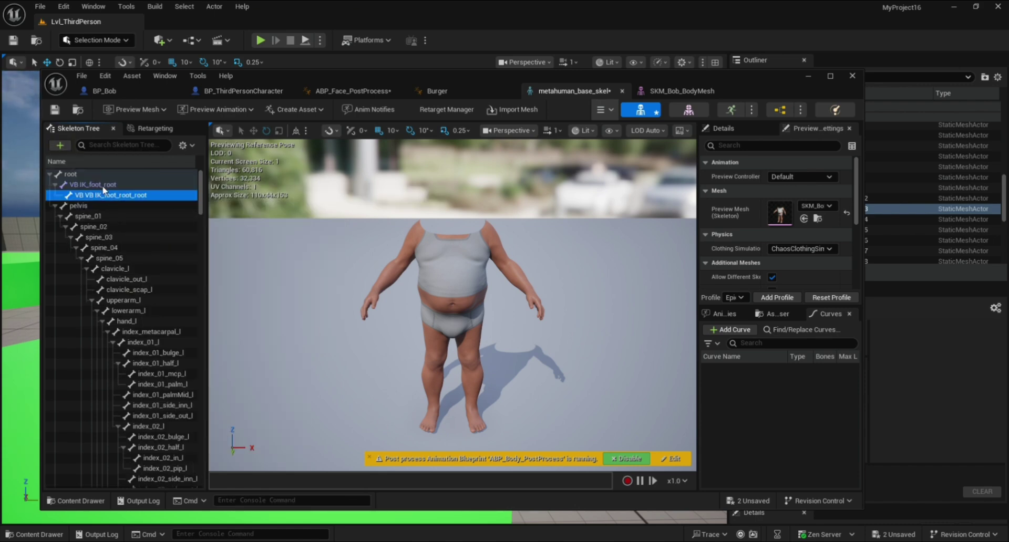
pyautogui.rightClick(156, 194)
pyautogui.click(60, 146)
pyautogui.moveTo(92, 184)
pyautogui.click(171, 190)
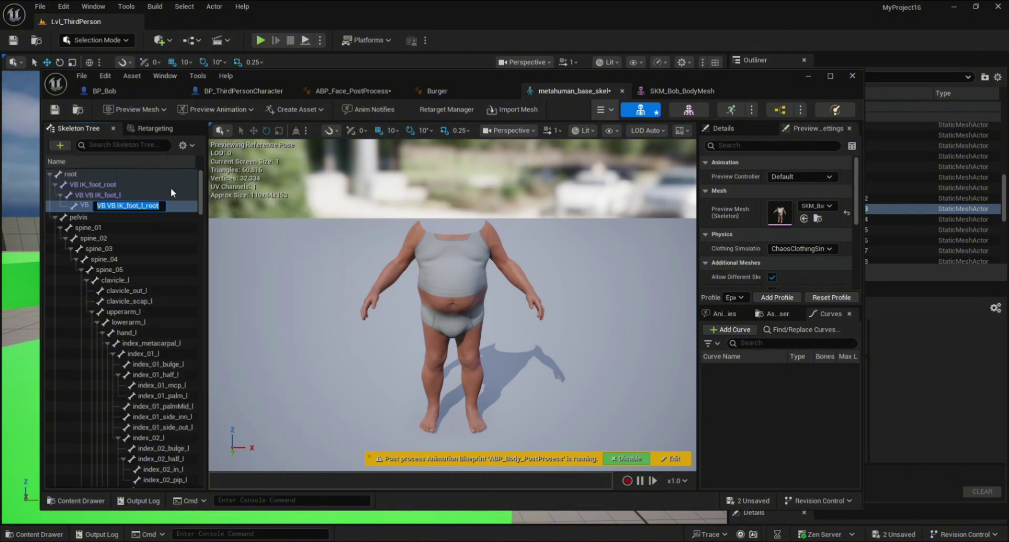
pyautogui.press('Return')
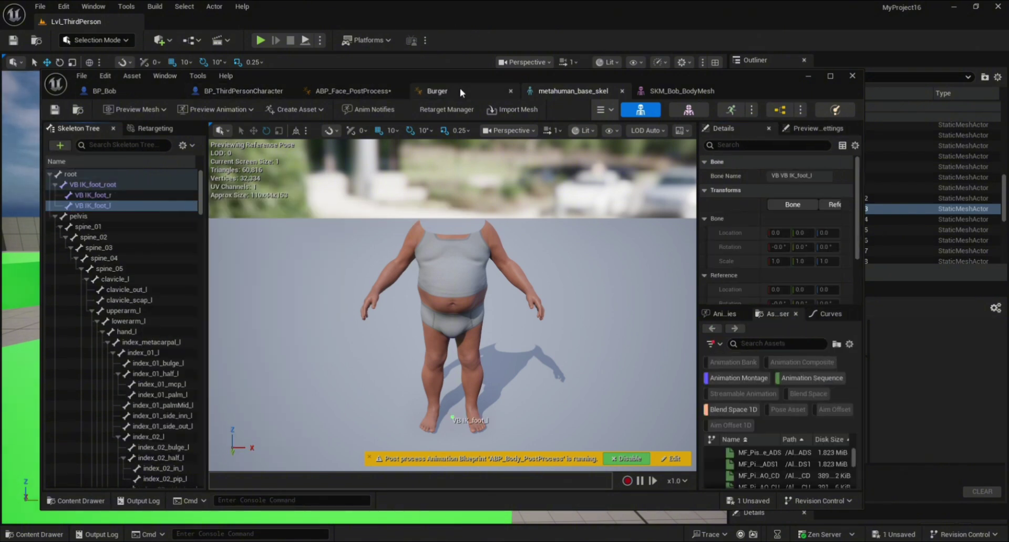
# Duplicate the CR_Mannequin_FootIK control rig referenced by the Control Rig node in Burger's AnimGraph, naming the copy Bobfootik.
pyautogui.click(460, 93)
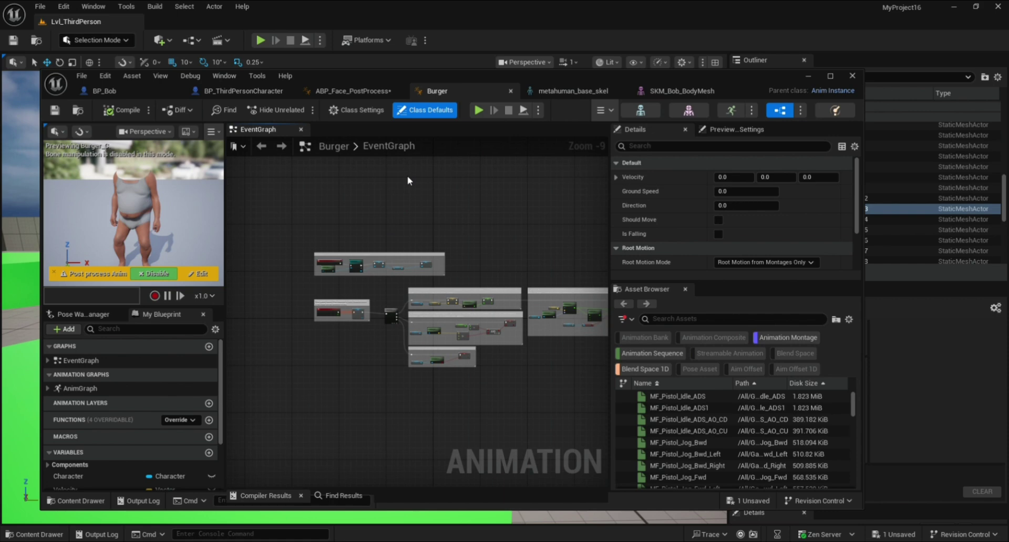
pyautogui.doubleClick(80, 388)
pyautogui.moveTo(392, 381); pyautogui.dragTo(359, 387, button='right')
pyautogui.click(474, 337)
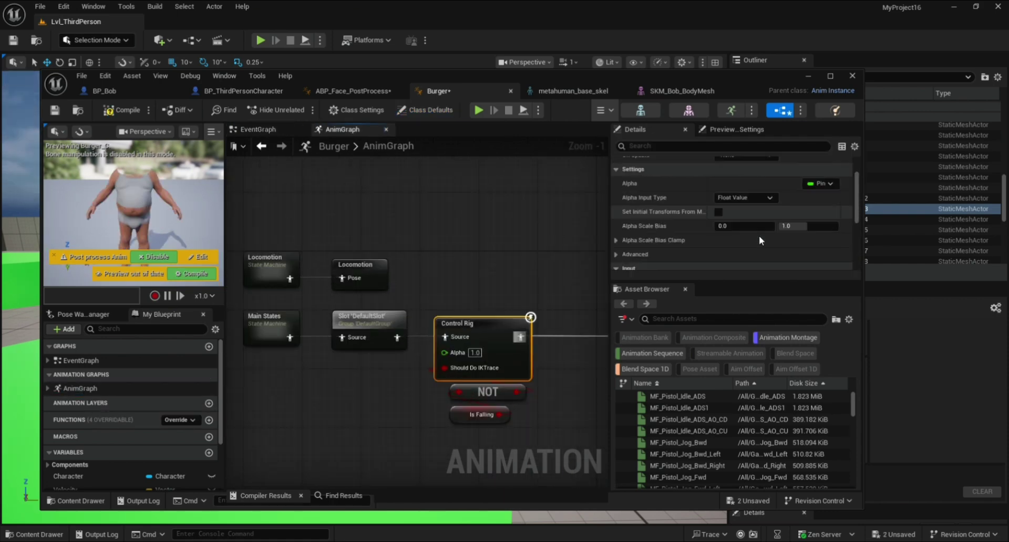
pyautogui.scroll(-4, 756, 237)
pyautogui.click(746, 232)
pyautogui.click(800, 232)
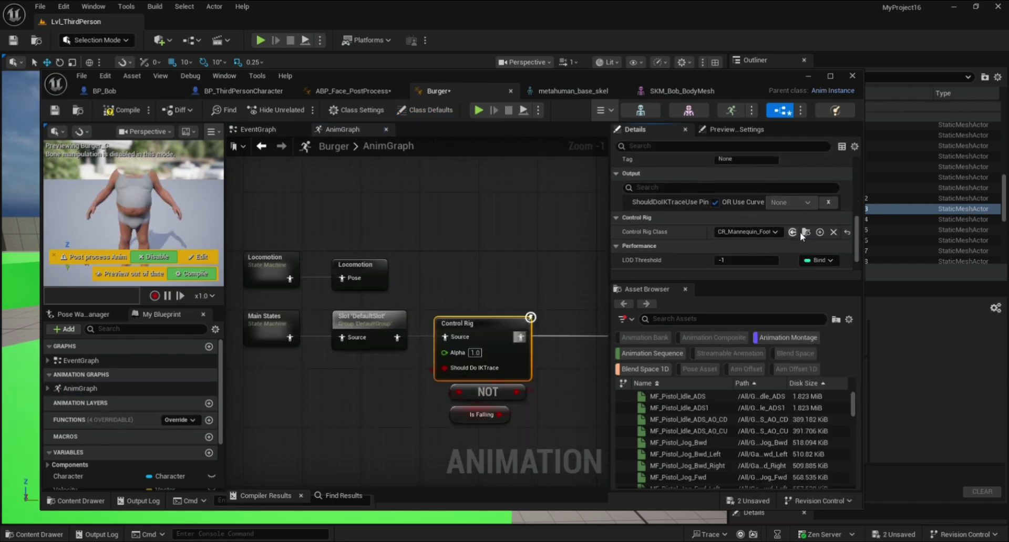
pyautogui.click(805, 232)
pyautogui.hotkey('ctrl', 'd')
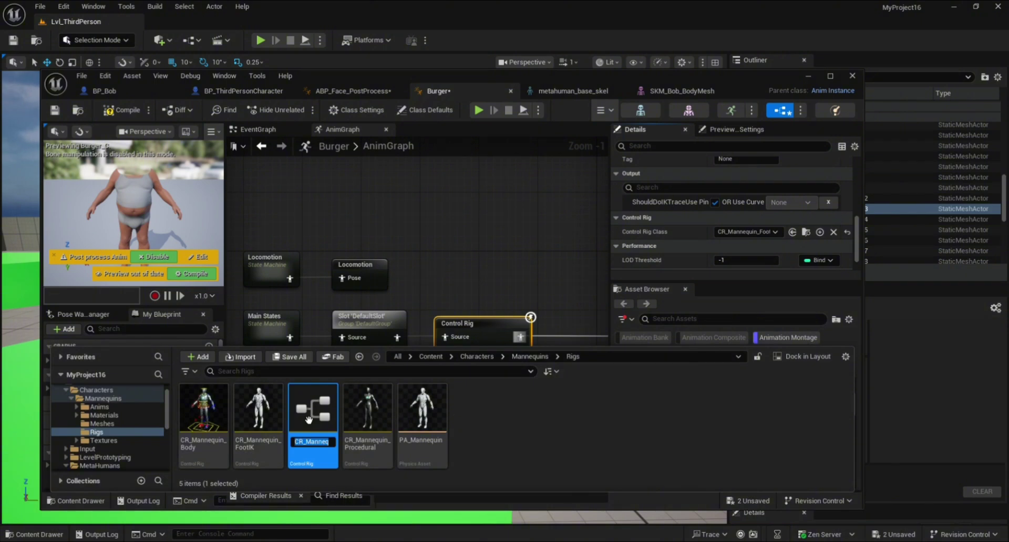
pyautogui.press('Return')
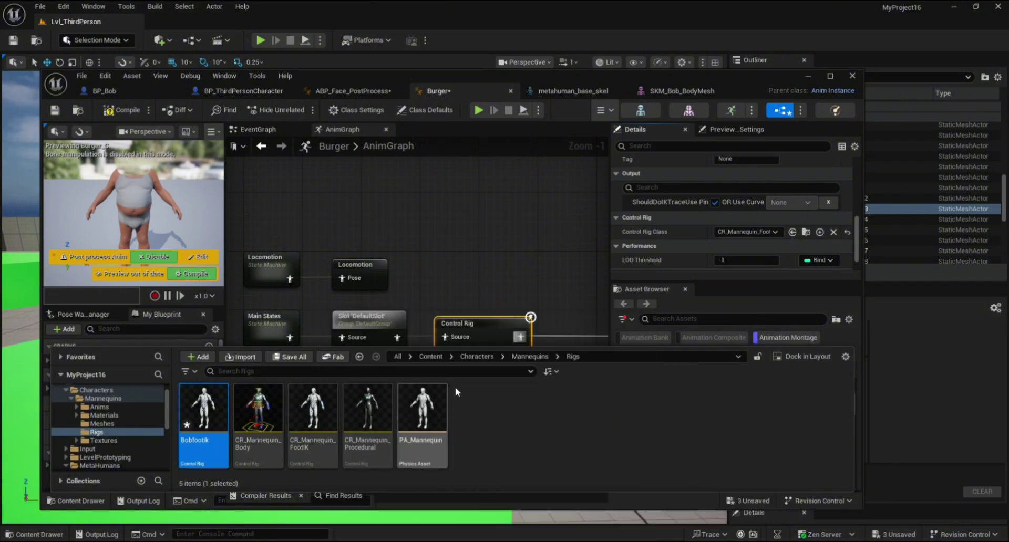
# Set the AnimGraph Control Rig node's Control Rig Class to Bobfootik.
pyautogui.click(475, 327)
pyautogui.click(747, 223)
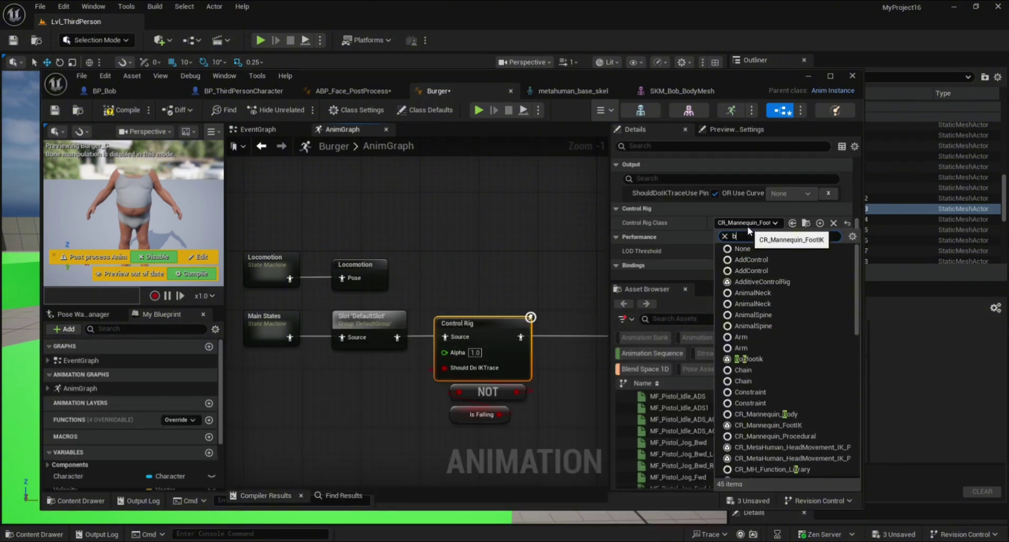
pyautogui.click(747, 360)
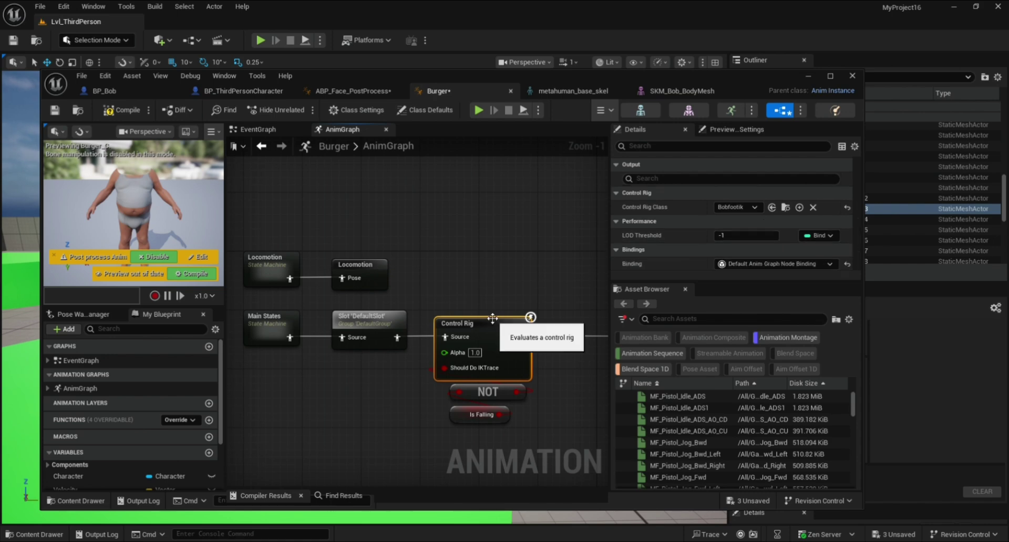
# Open the Bobfootik control rig and refresh its bone hierarchy from Bob's body mesh.
pyautogui.click(531, 318)
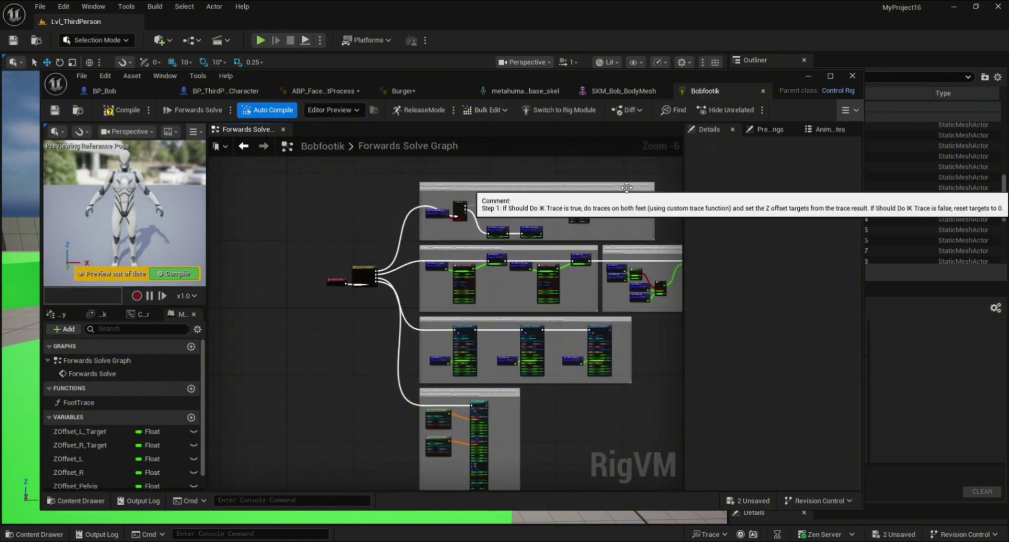
pyautogui.scroll(-1, 226, 335)
pyautogui.click(57, 315)
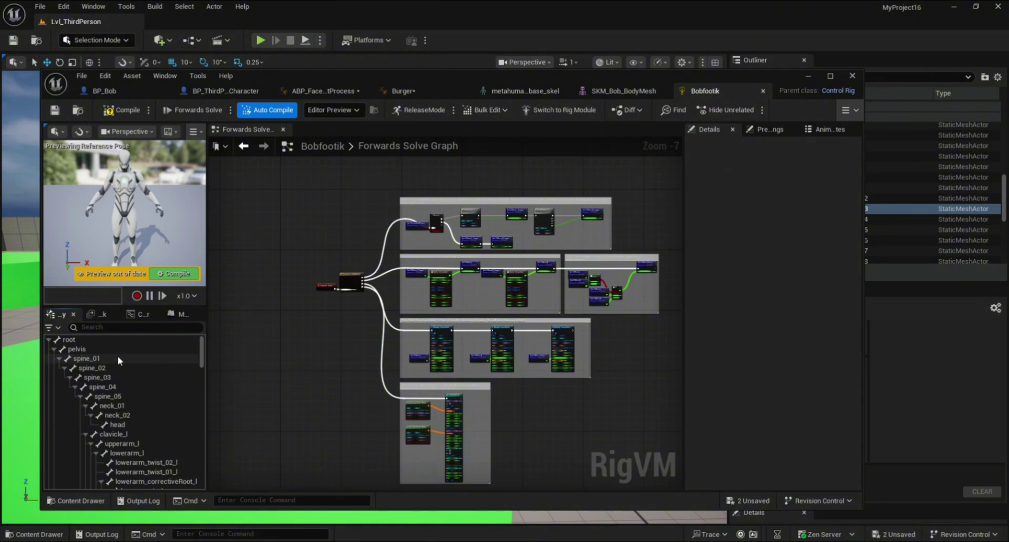
pyautogui.rightClick(119, 360)
pyautogui.click(284, 339)
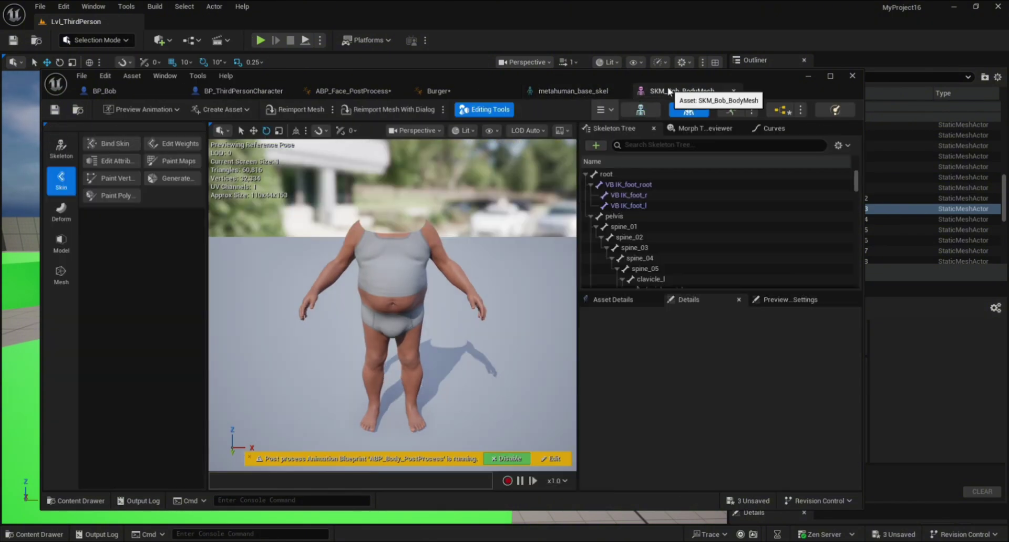
pyautogui.click(437, 91)
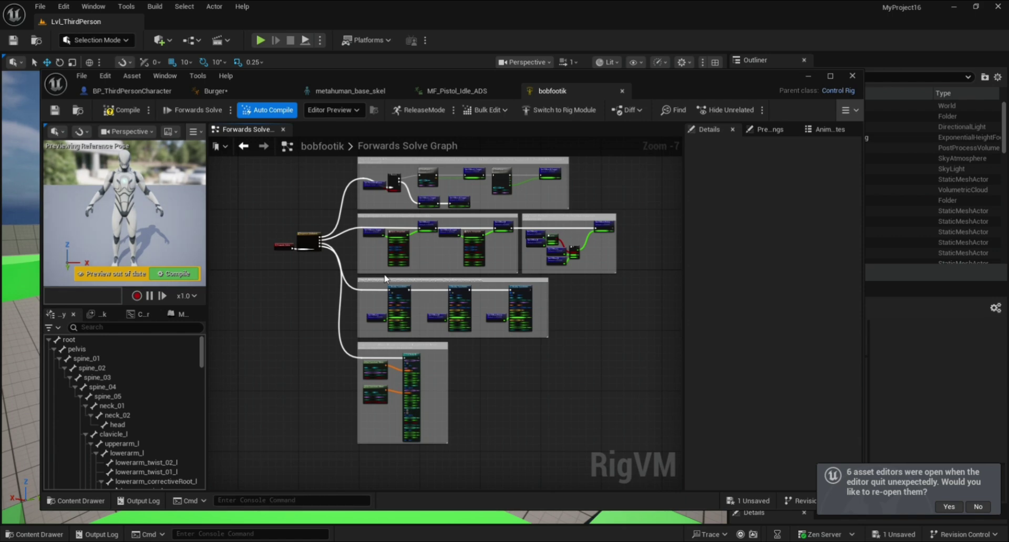
pyautogui.rightClick(117, 351)
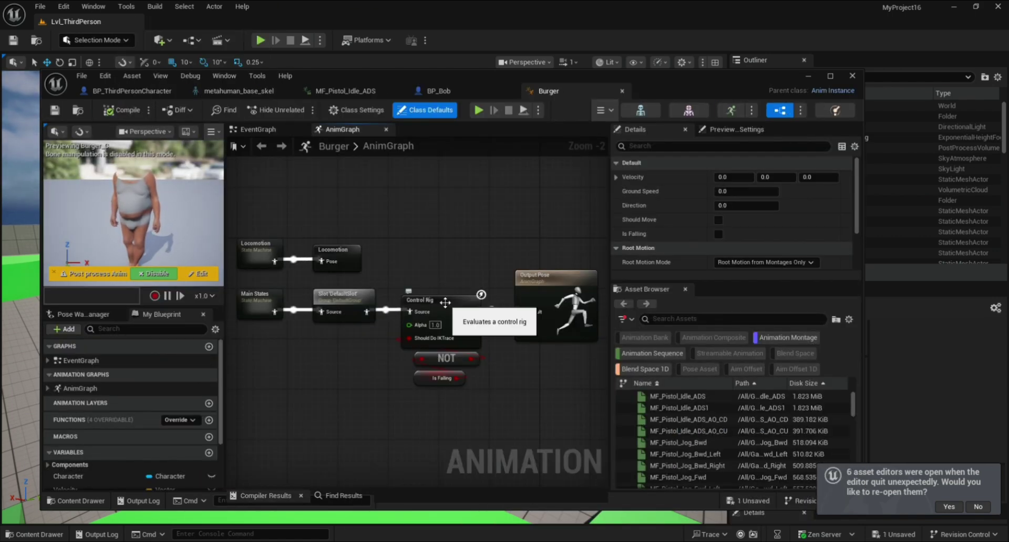
# Open the bobfootik control rig from the Characters/Mannequins/Rigs folder and enable the post process in its preview.
pyautogui.click(75, 501)
pyautogui.click(239, 91)
pyautogui.click(75, 502)
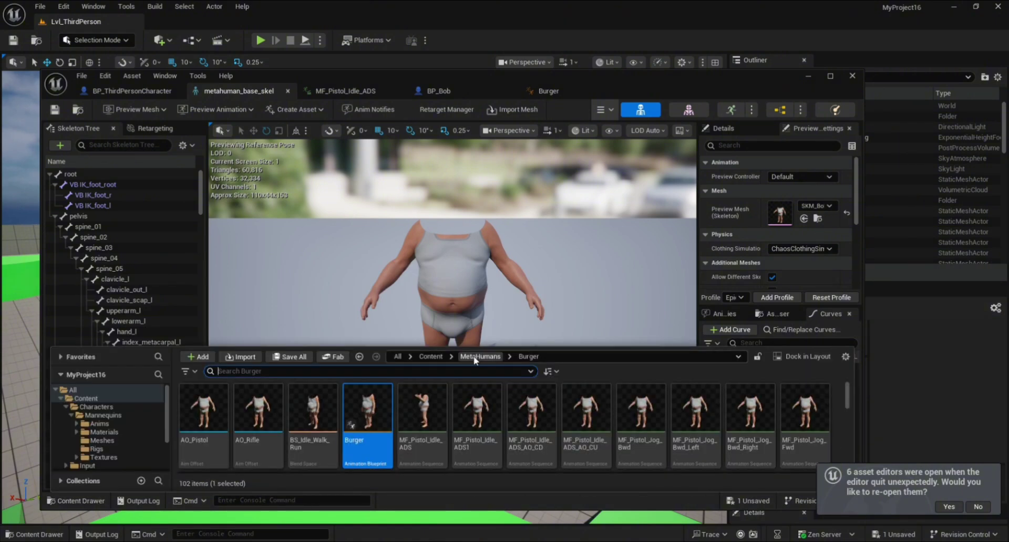
pyautogui.click(430, 357)
pyautogui.click(412, 425)
pyautogui.doubleClick(412, 415)
pyautogui.click(103, 415)
pyautogui.click(204, 415)
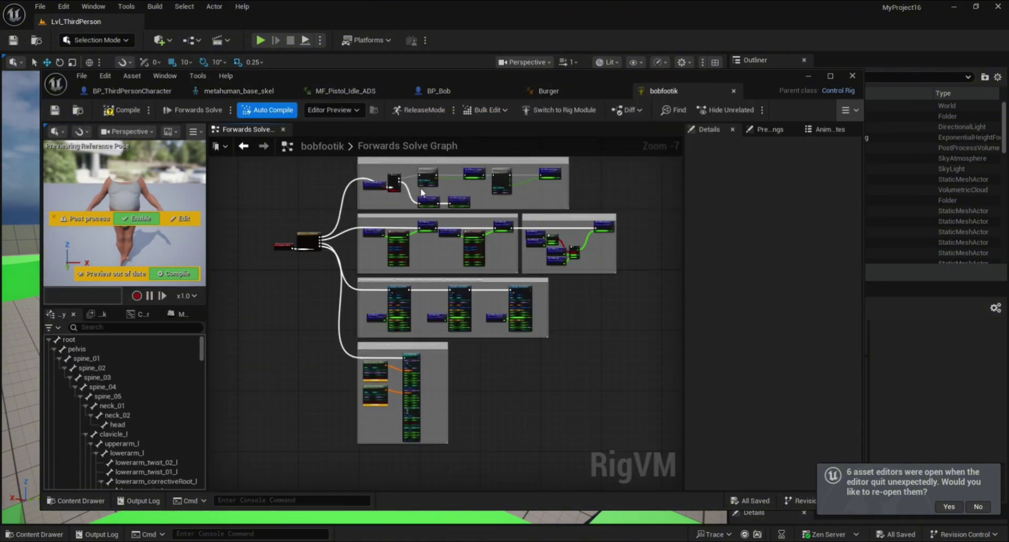
pyautogui.click(136, 219)
# Set the item names of the Step 4 left and right foot Modify Transforms nodes to VB IK_foot_l and VB IK_foot_r.
pyautogui.scroll(8, 473, 197)
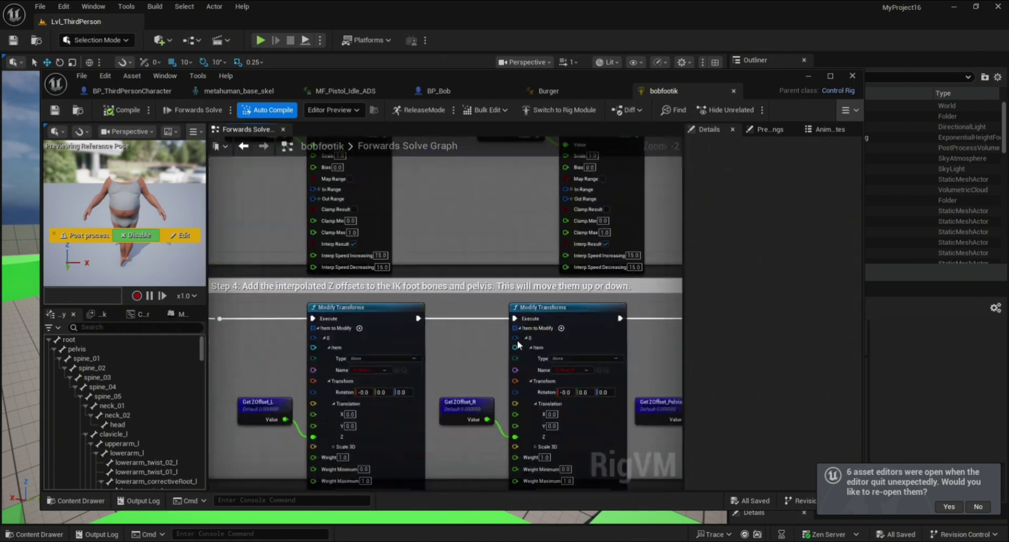
pyautogui.click(363, 369)
pyautogui.click(363, 143)
pyautogui.click(633, 370)
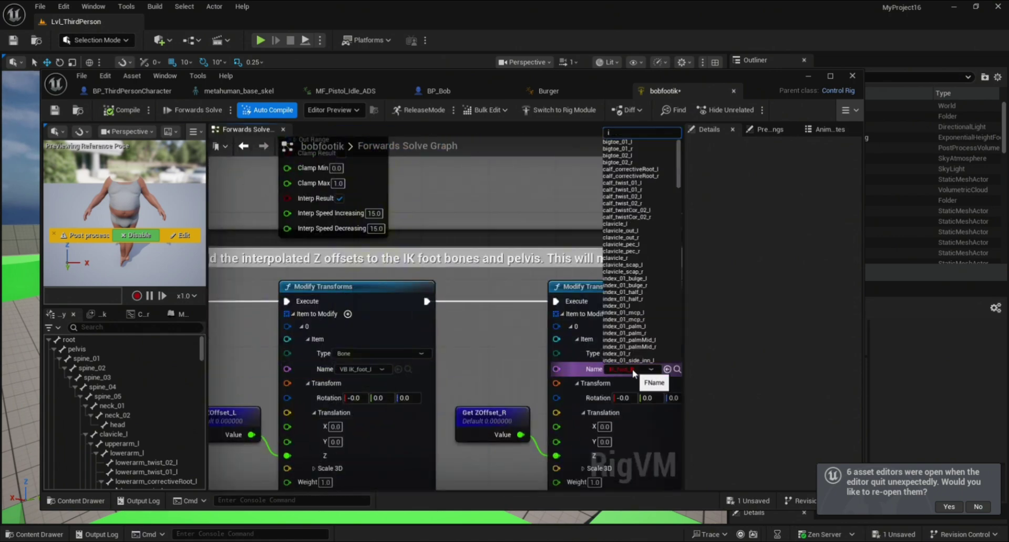
pyautogui.write('ik')
pyautogui.click(646, 150)
# Set the item names of the two Step 1 FootTrace nodes to VB IK_foot_l and VB IK_foot_r.
pyautogui.moveTo(636, 289); pyautogui.dragTo(184, 435, button='right')
pyautogui.scroll(-3, 590, 436)
pyautogui.moveTo(294, 211); pyautogui.dragTo(527, 372, button='right')
pyautogui.click(448, 296)
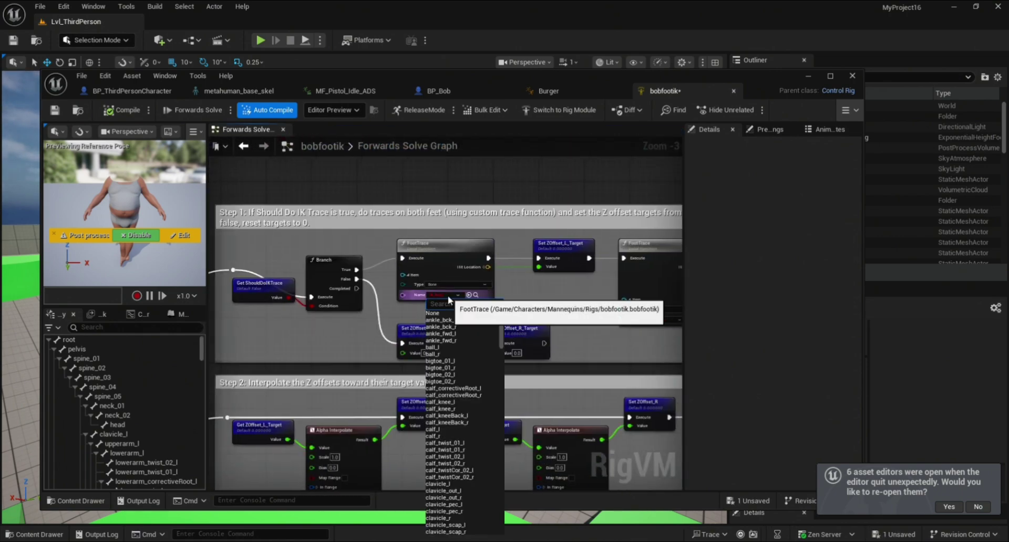
pyautogui.write('ik')
pyautogui.click(448, 346)
pyautogui.click(664, 320)
pyautogui.write('ikfo')
pyautogui.click(683, 344)
# Set the Step 5 Get Transform - Bone node names to VB IK_foot_l and VB IK_foot_r.
pyautogui.moveTo(682, 345); pyautogui.dragTo(559, 399, button='right')
pyautogui.scroll(1, 559, 398)
pyautogui.click(469, 302)
pyautogui.write('ik')
pyautogui.press('Return')
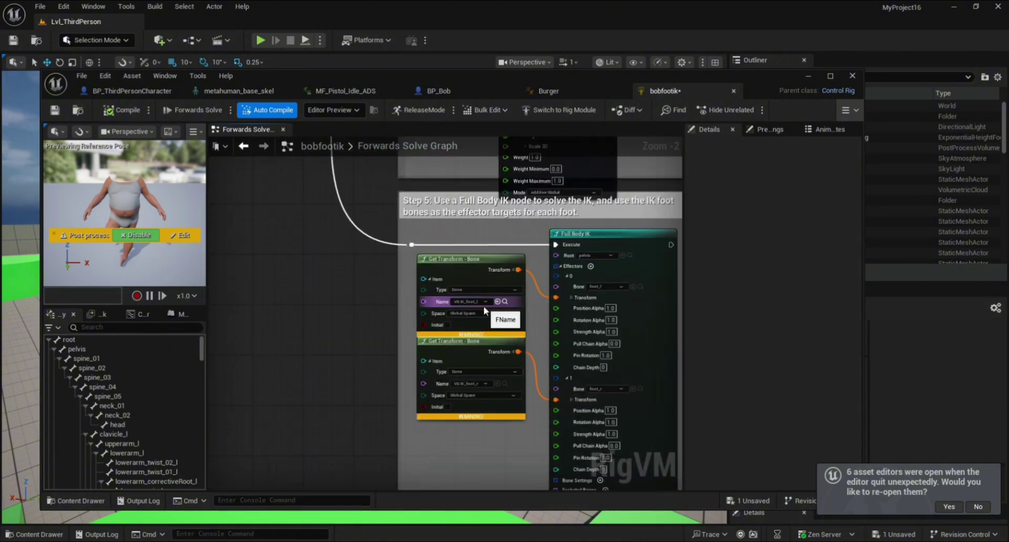
# Review the bone assignments of the nodes across the Forwards Solve Graph.
pyautogui.scroll(-4, 362, 342)
pyautogui.moveTo(563, 327); pyautogui.dragTo(520, 329, button='right')
pyautogui.scroll(3, 509, 380)
pyautogui.moveTo(624, 318); pyautogui.dragTo(444, 446, button='right')
pyautogui.rightClick(622, 225)
pyautogui.moveTo(221, 322); pyautogui.dragTo(347, 337, button='right')
pyautogui.scroll(-8, 342, 368)
pyautogui.scroll(7, 357, 286)
pyautogui.moveTo(329, 428); pyautogui.dragTo(215, 486, button='right')
pyautogui.scroll(2, 507, 336)
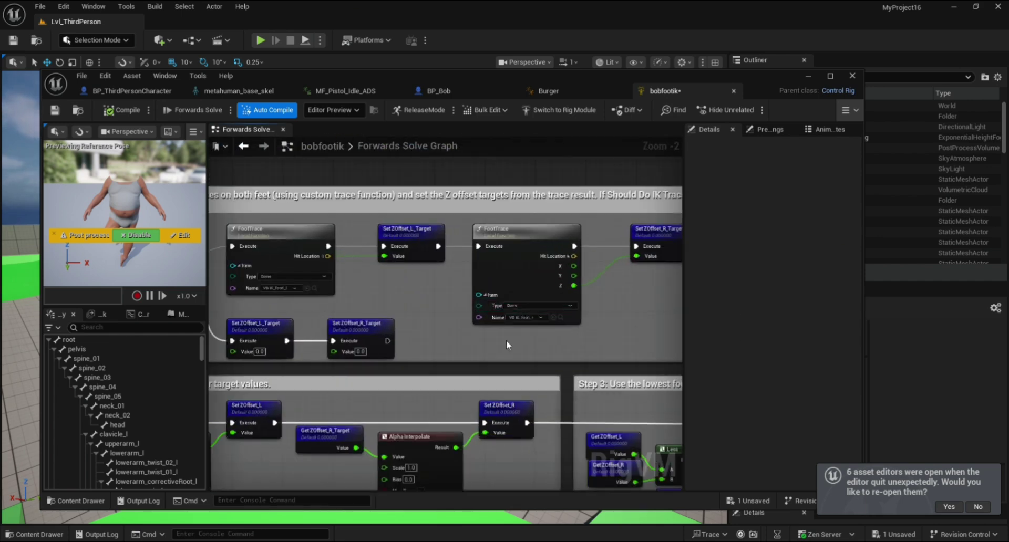
pyautogui.moveTo(447, 335); pyautogui.dragTo(600, 138, button='right')
# Compile the bobfootik control rig and play-test the level.
pyautogui.click(132, 113)
pyautogui.click(261, 40)
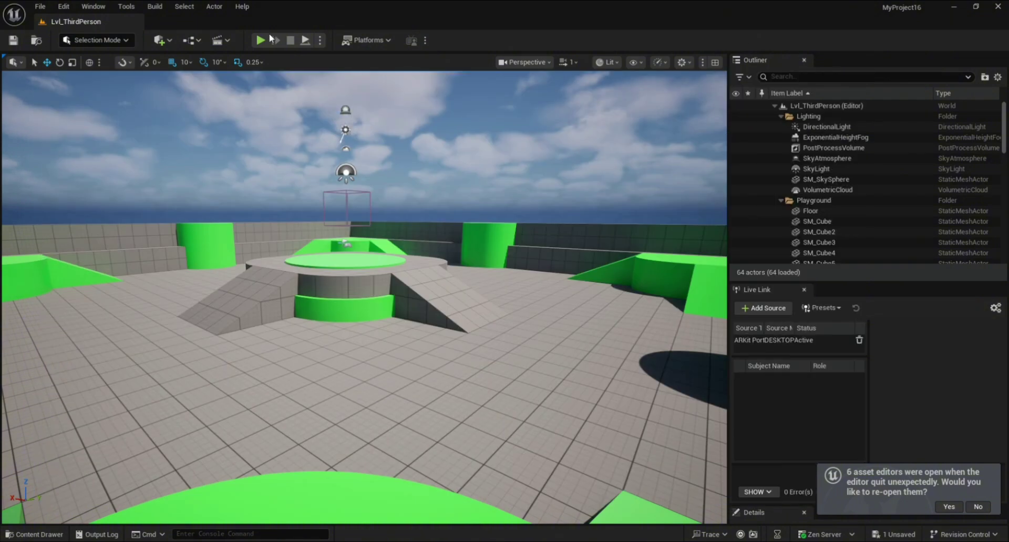
pyautogui.press('Escape')
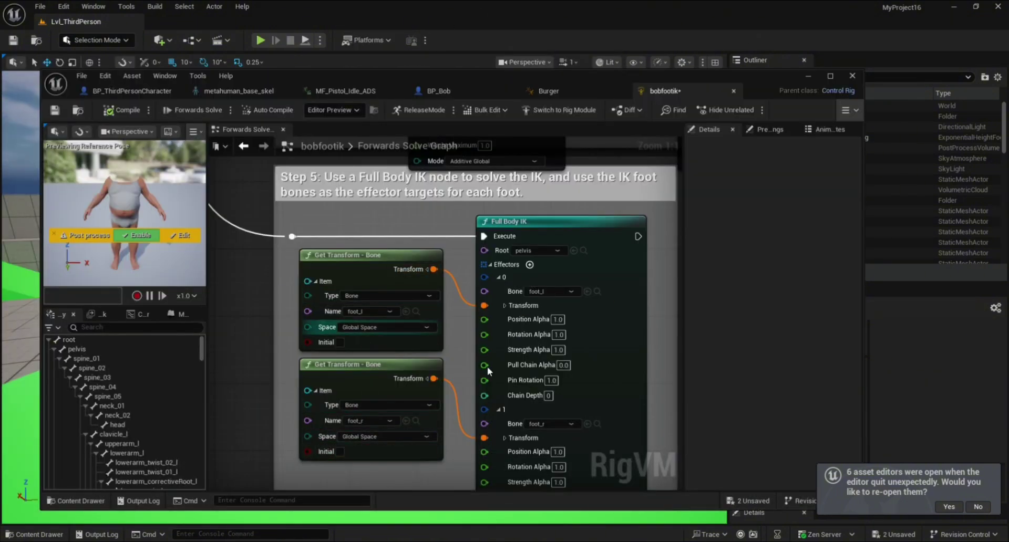
# Inspect the foot_r bone and its virtual bone in the skeleton used by the Burger animation blueprint.
pyautogui.scroll(-2, 476, 226)
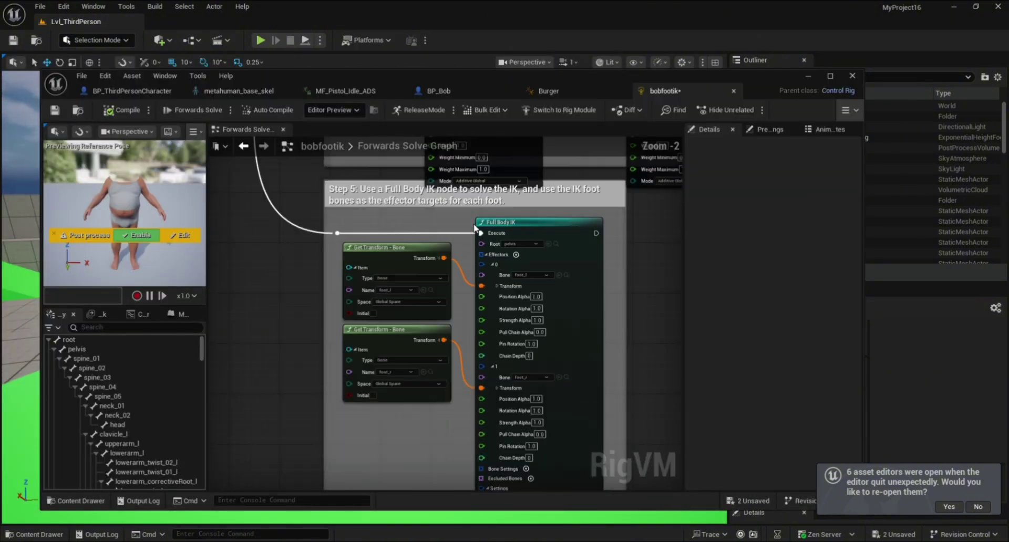
pyautogui.click(534, 89)
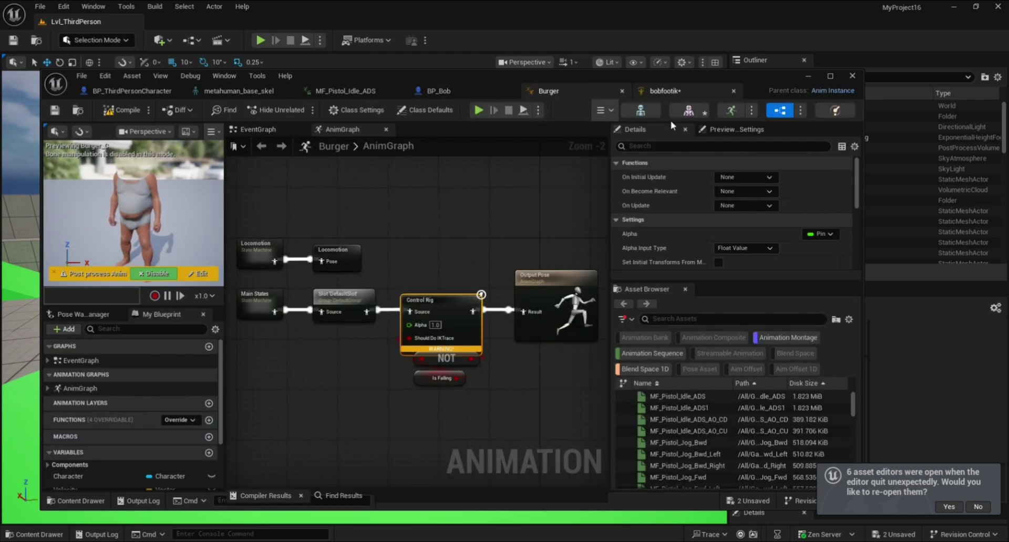
pyautogui.click(640, 110)
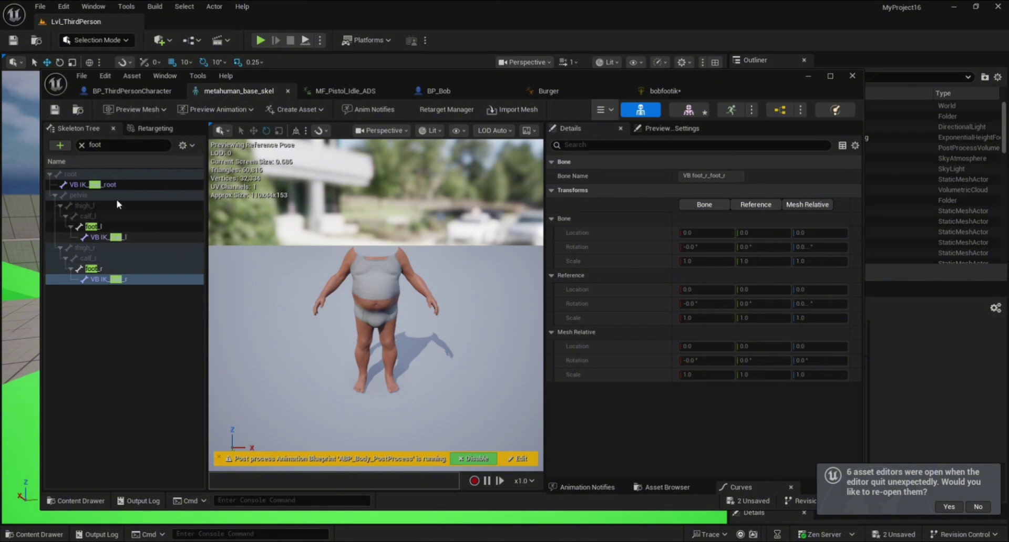
pyautogui.click(103, 267)
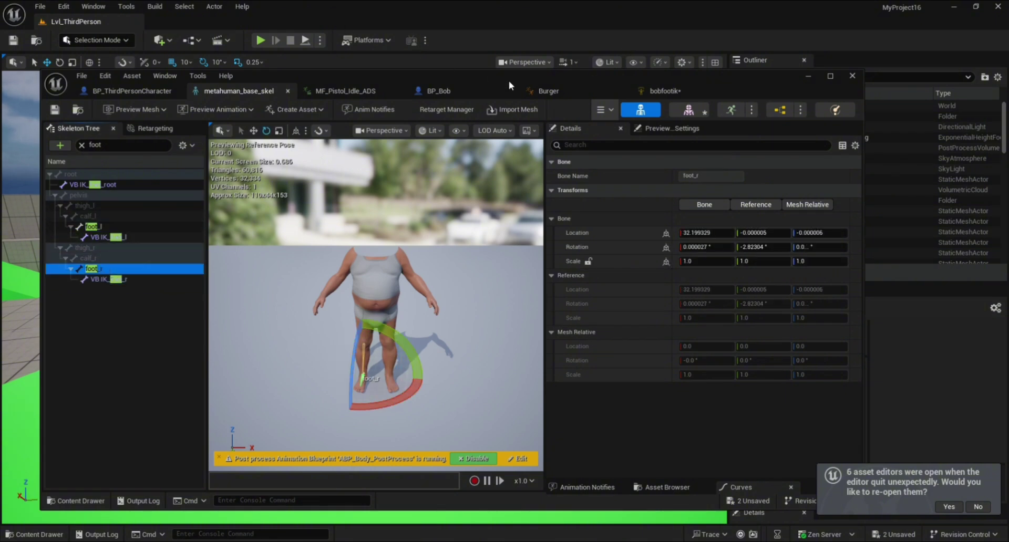
pyautogui.click(809, 77)
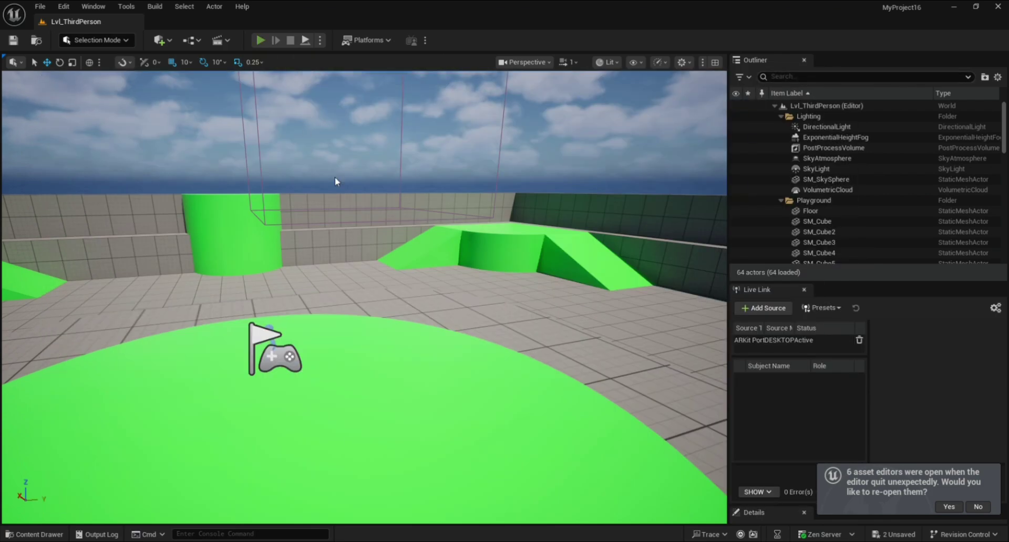
# Play-test the level by running and jumping with the Bob character.
pyautogui.hotkey('alt', 'p')
pyautogui.press('w')
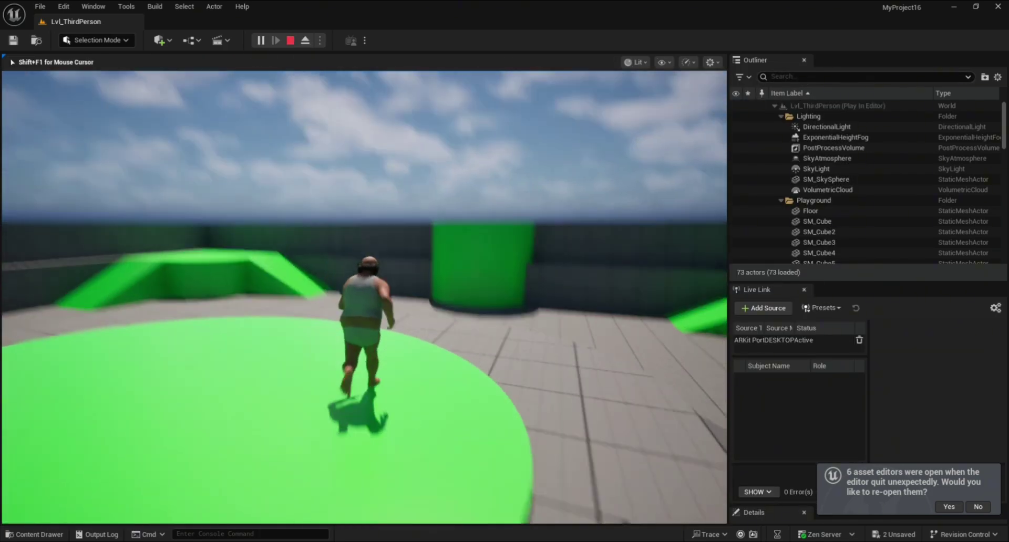
pyautogui.press('s')
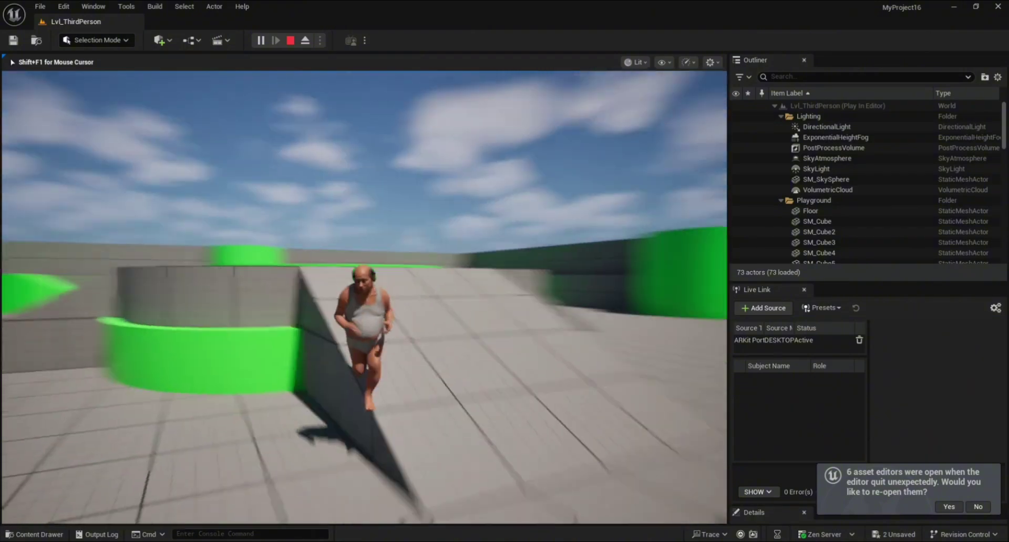
pyautogui.press('space')
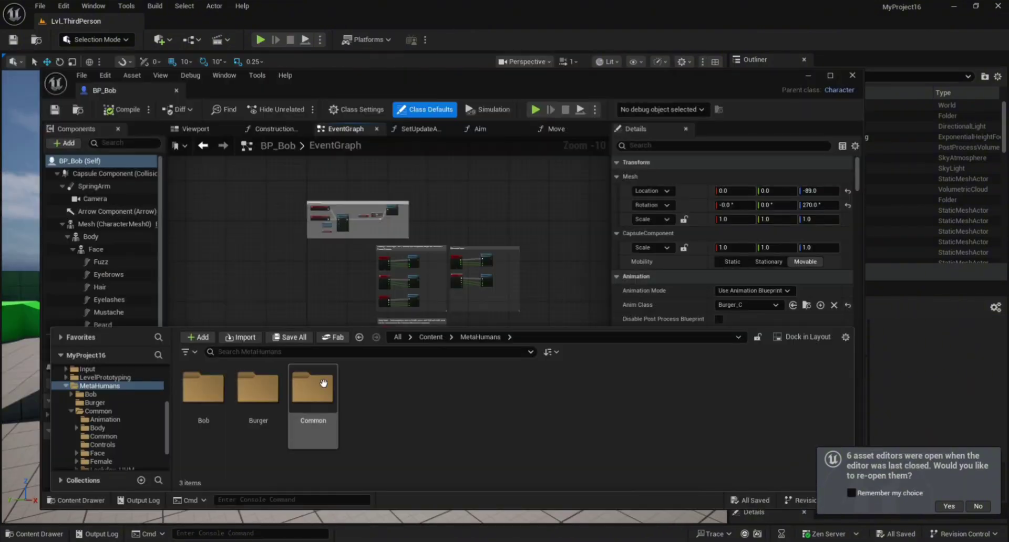
# Open the ABP_Face_PostProcess animation blueprint from the MetaHumans Common folder.
pyautogui.doubleClick(315, 414)
pyautogui.doubleClick(421, 420)
pyautogui.doubleClick(266, 430)
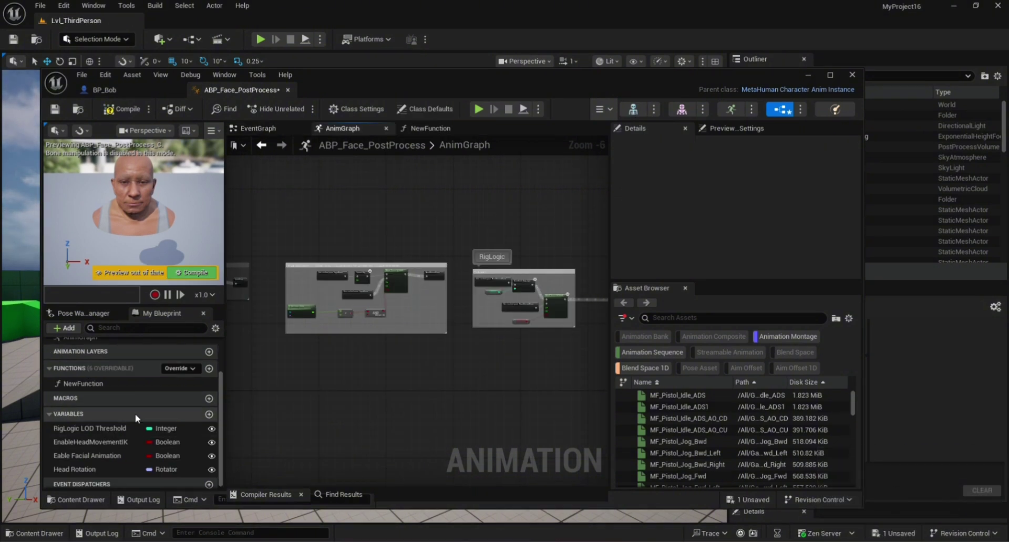
# Add a variable named Body to ABP_Face_PostProcess and set its type to a Skeletal Mesh Component reference.
pyautogui.scroll(-1, 136, 416)
pyautogui.click(209, 412)
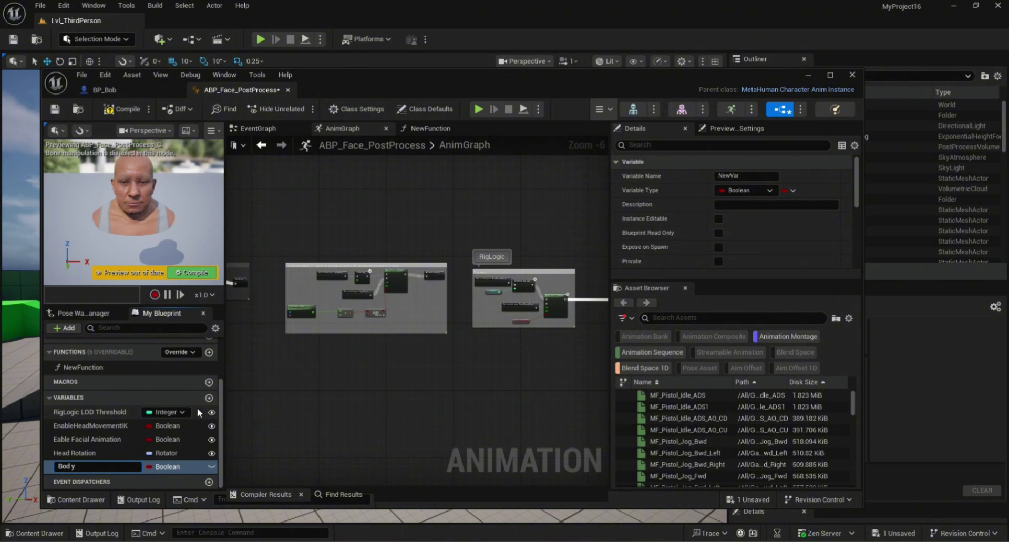
pyautogui.press('Return')
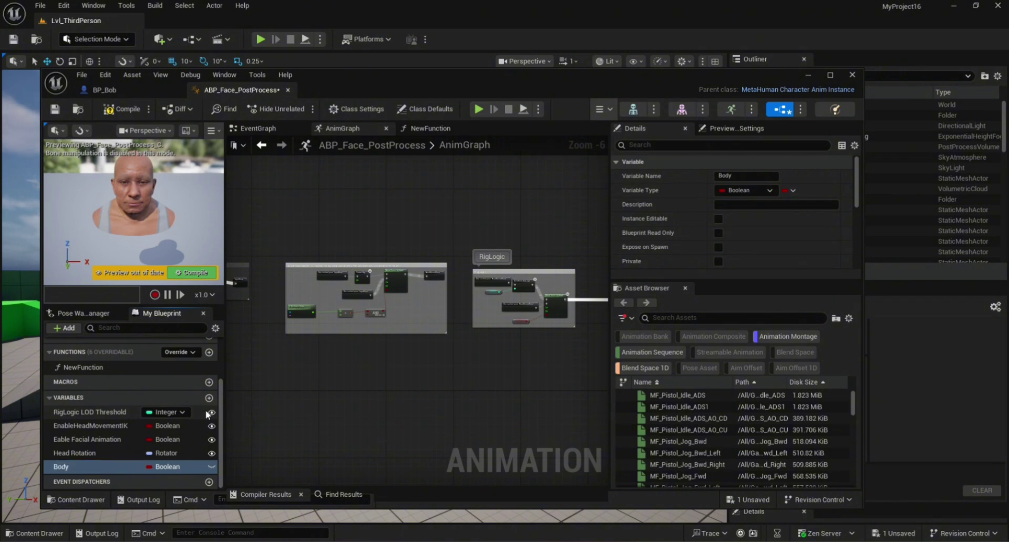
pyautogui.click(176, 467)
pyautogui.write('skelet')
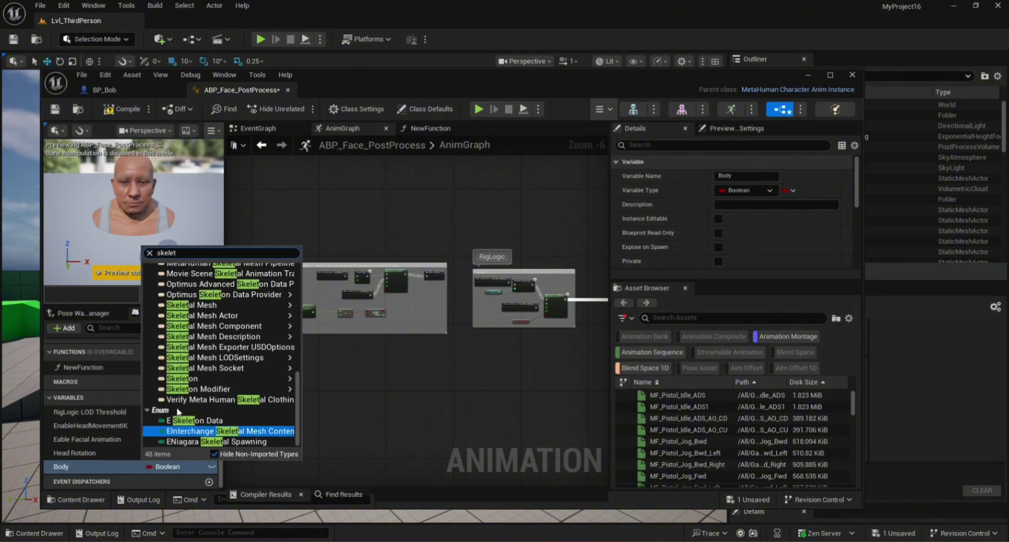
pyautogui.moveTo(279, 328)
pyautogui.click(337, 327)
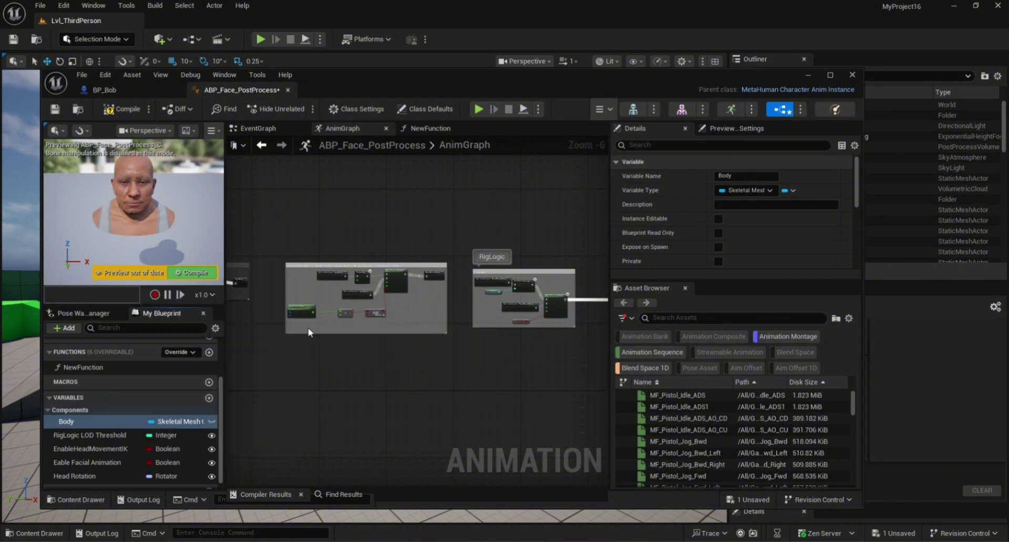
# Add a Live Link Pose node fed by the Blend Poses by bool output in the Head Movement IK section.
pyautogui.scroll(6, 316, 368)
pyautogui.moveTo(325, 358); pyautogui.dragTo(409, 373)
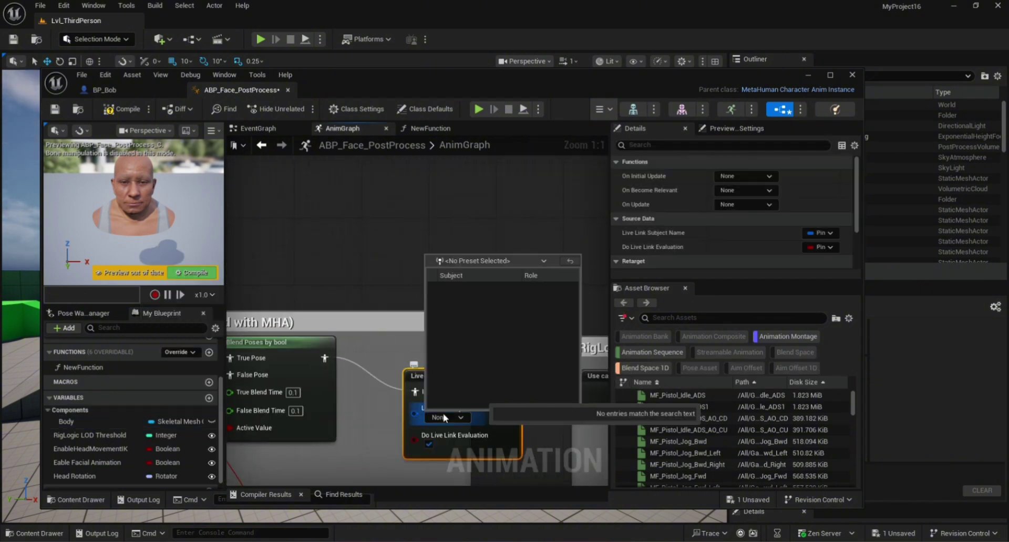
# Set up Camo as a MetaHuman video subject in Live Link, assign it to the Live Link Pose node and compile.
pyautogui.click(93, 5)
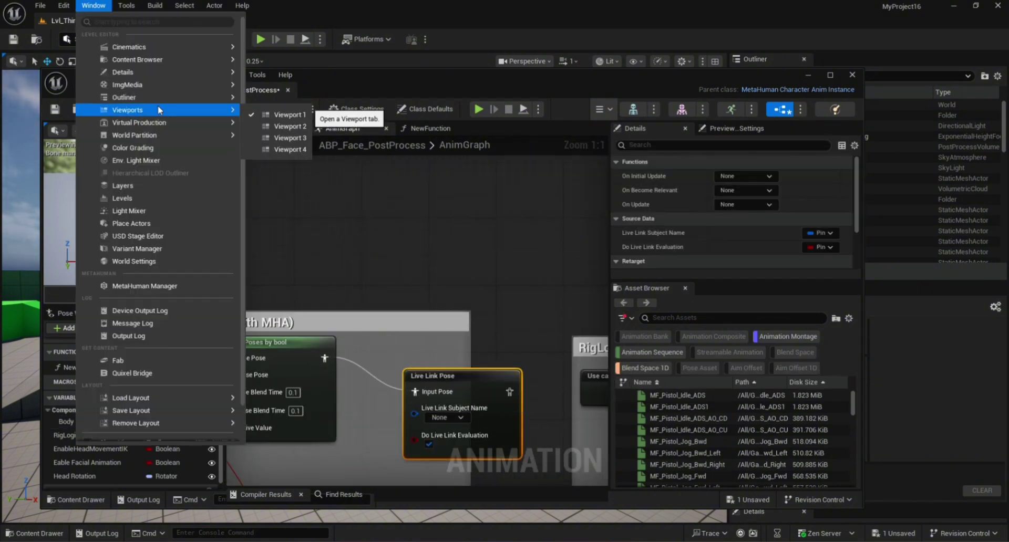
pyautogui.click(787, 393)
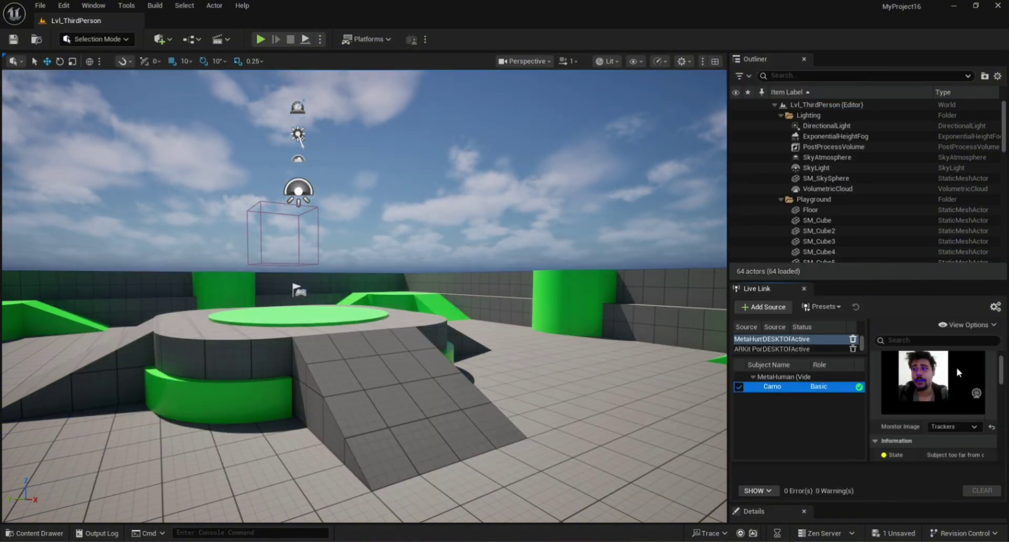
pyautogui.moveTo(272, 541)
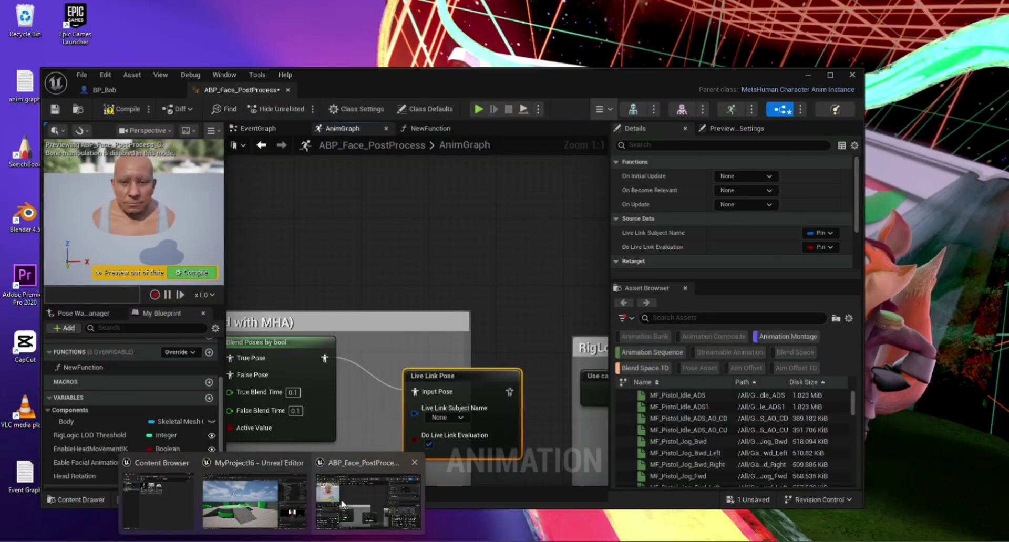
pyautogui.click(371, 496)
pyautogui.click(450, 417)
pyautogui.click(465, 286)
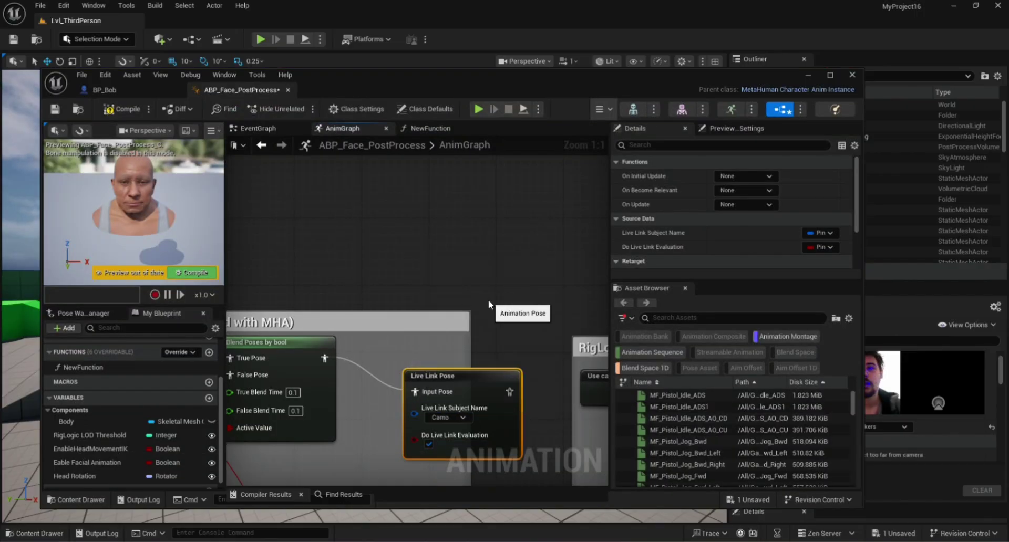
pyautogui.press('F7')
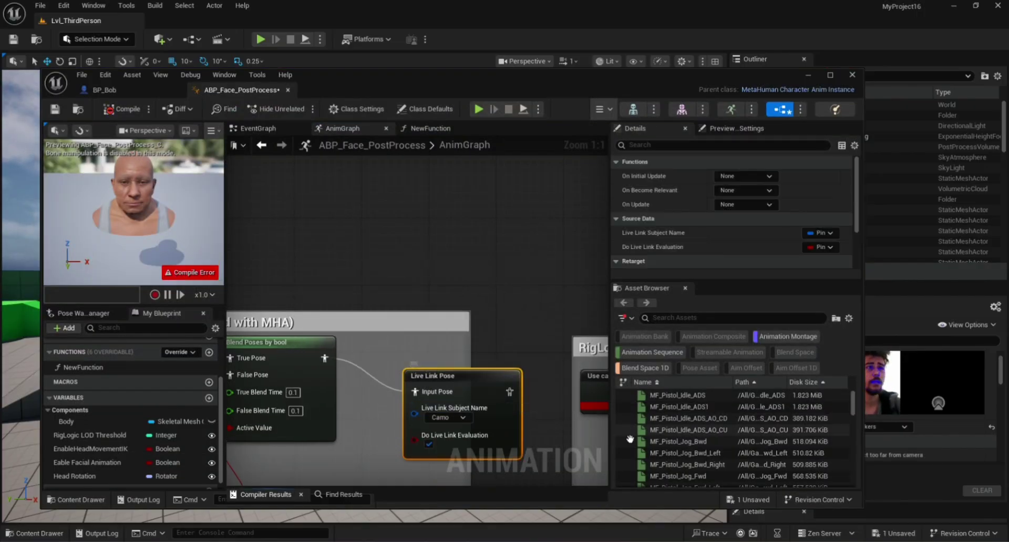
# Insert a NOT node between the AND node's output and the Active Value input of Blend Poses by bool.
pyautogui.scroll(-4, 468, 272)
pyautogui.moveTo(418, 264); pyautogui.dragTo(389, 257, button='right')
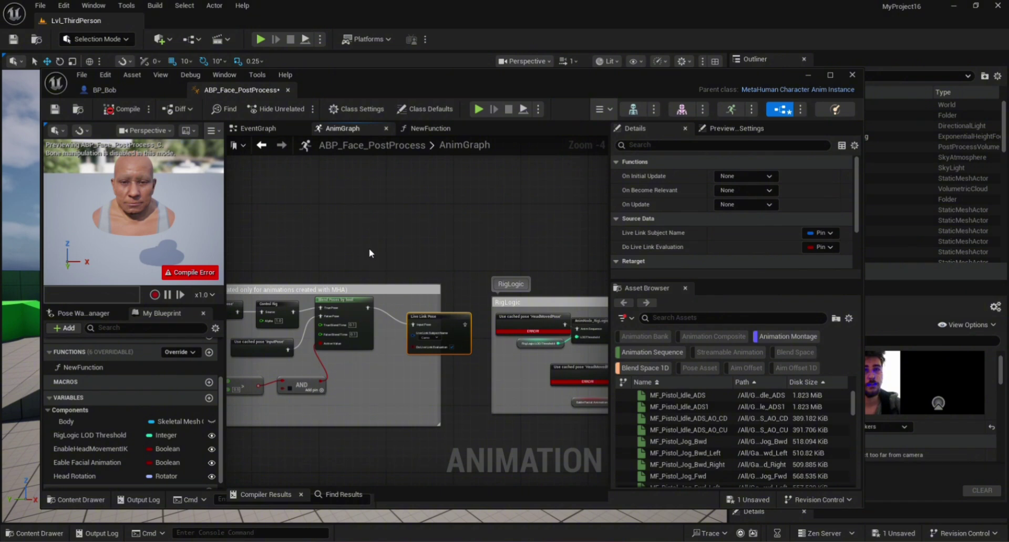
pyautogui.rightClick(369, 248)
pyautogui.rightClick(412, 219)
pyautogui.click(352, 264)
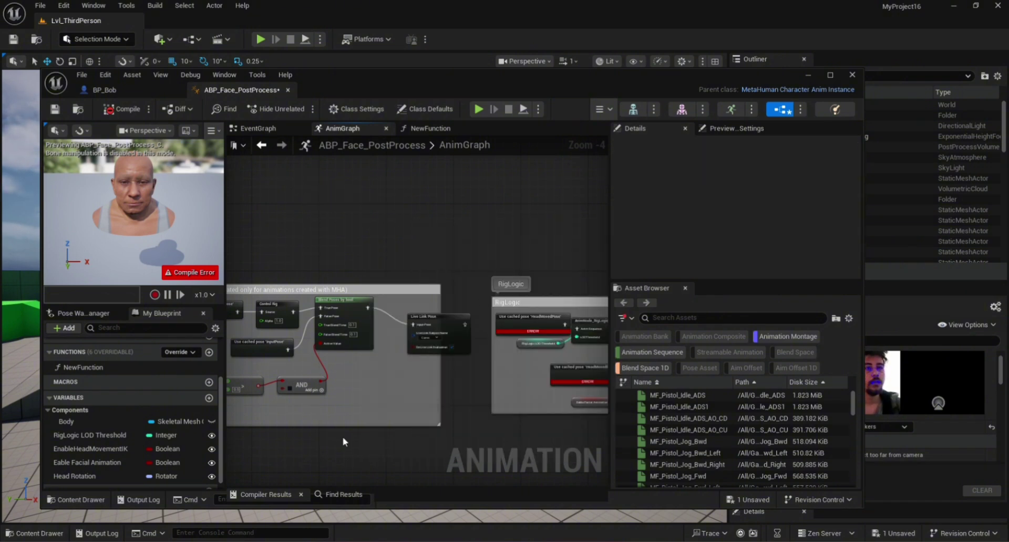
pyautogui.scroll(3, 430, 369)
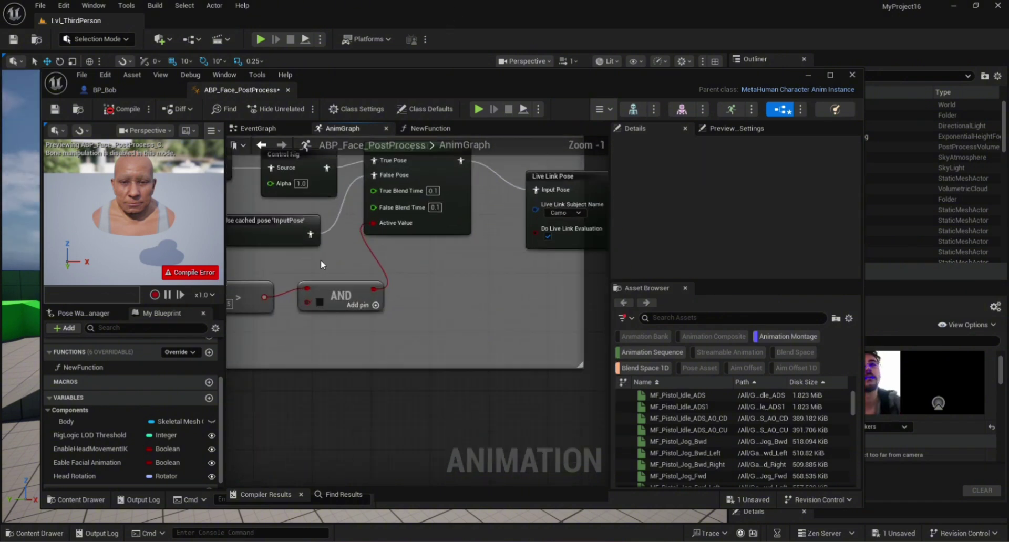
pyautogui.moveTo(428, 366); pyautogui.dragTo(484, 371)
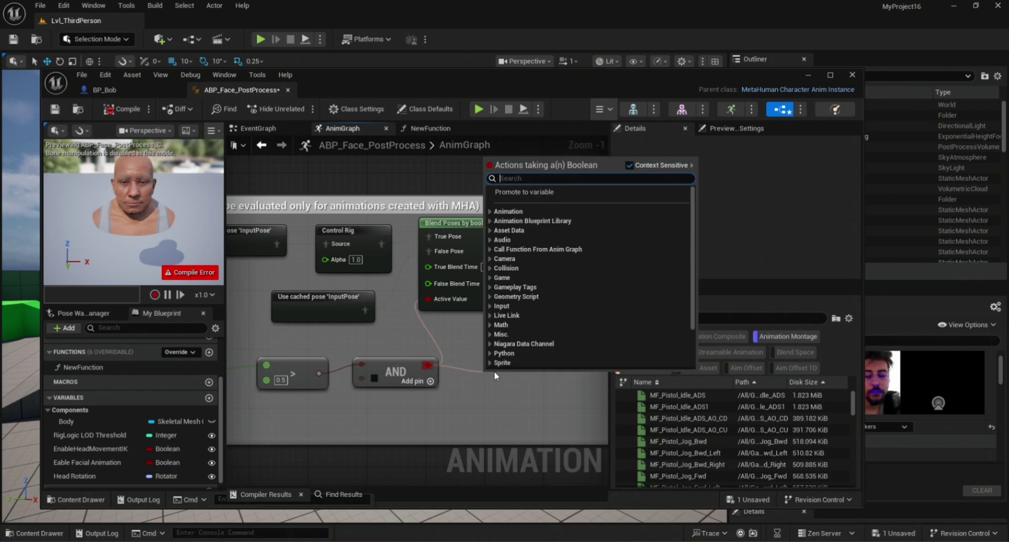
pyautogui.write('not')
pyautogui.click(534, 211)
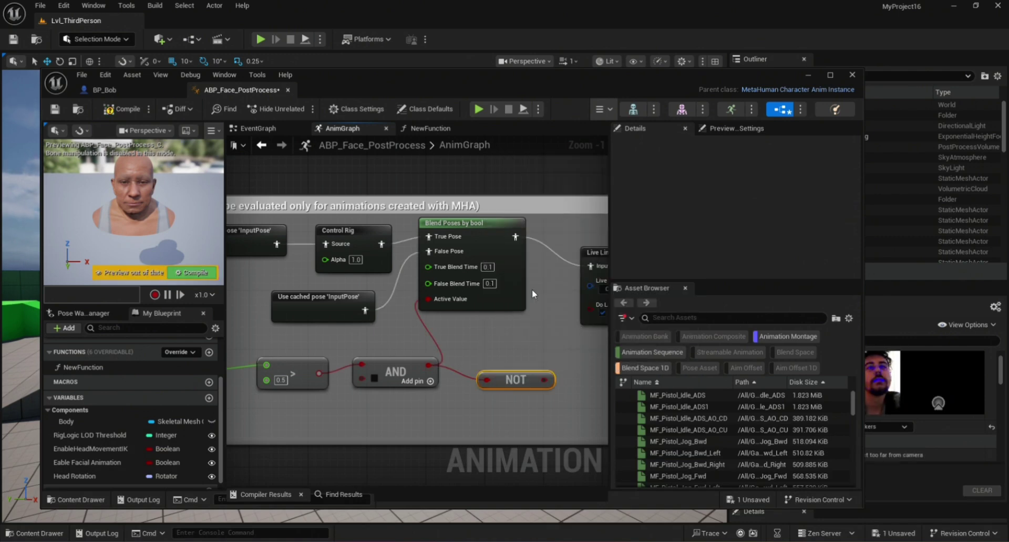
pyautogui.moveTo(547, 379); pyautogui.dragTo(430, 299)
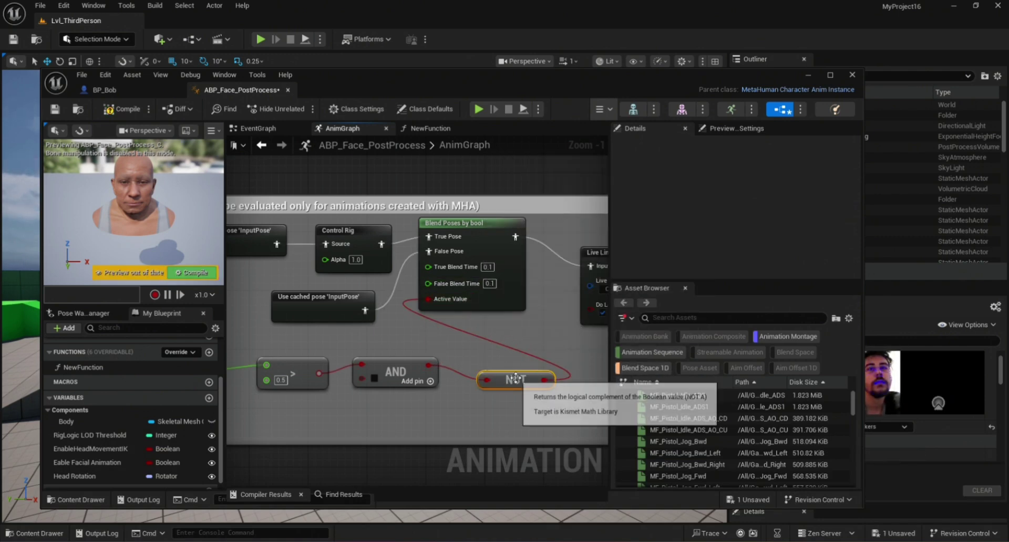
pyautogui.moveTo(515, 380); pyautogui.dragTo(457, 336)
# Add a getter for EnableHeadMovementIK and connect it to the AND node's second input.
pyautogui.scroll(-2, 367, 236)
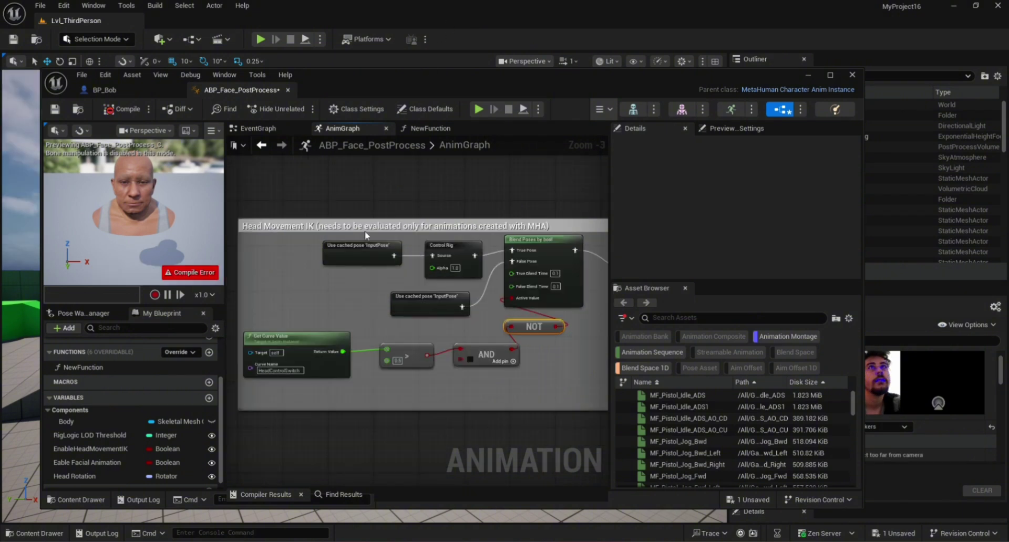
pyautogui.moveTo(90, 449); pyautogui.dragTo(377, 384)
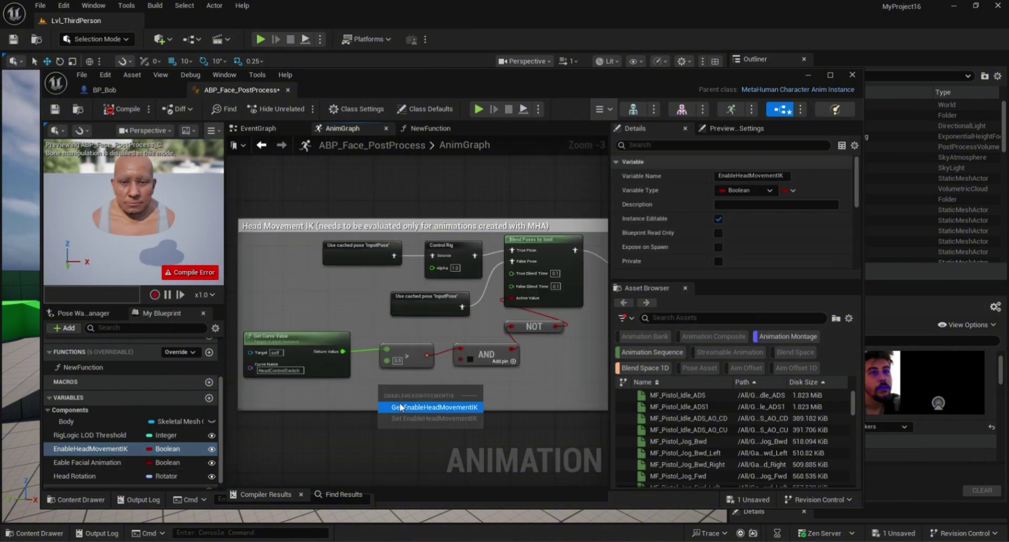
pyautogui.click(408, 408)
pyautogui.moveTo(441, 389); pyautogui.dragTo(460, 359)
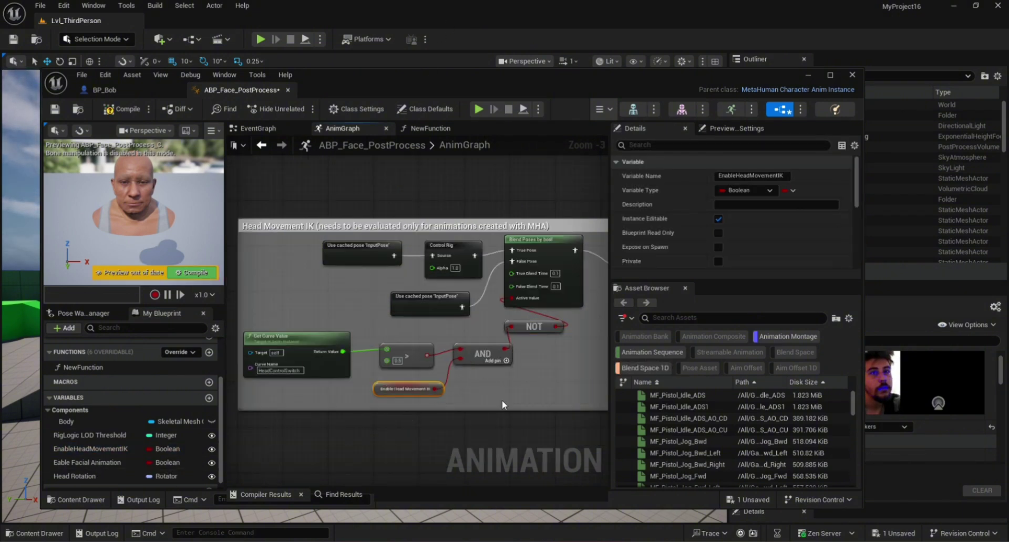
# Examine the Use cached pose 'HeadMovedPose' nodes in the RigLogic section and the surrounding anim graph.
pyautogui.scroll(-5, 535, 368)
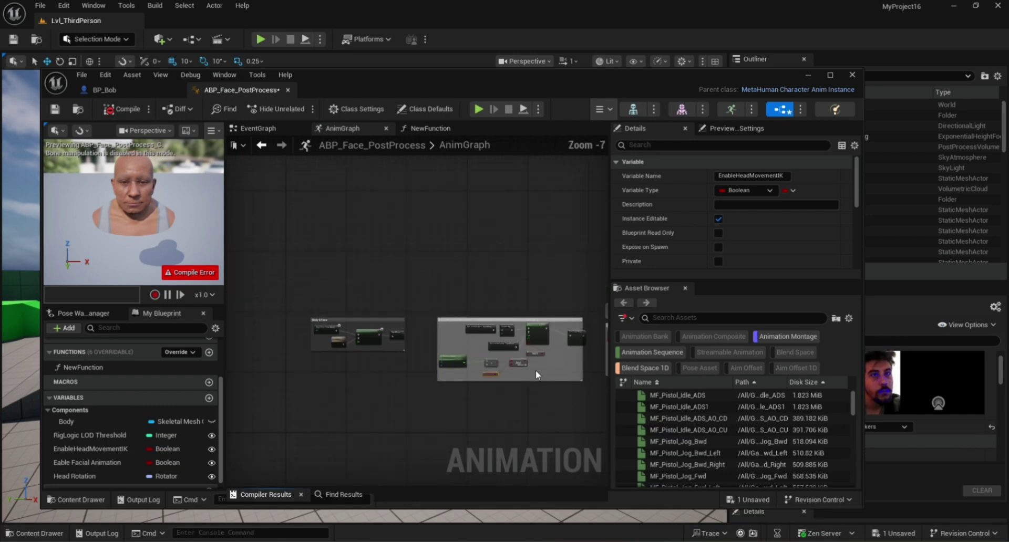
pyautogui.rightClick(429, 405)
pyautogui.click(352, 405)
pyautogui.moveTo(376, 383); pyautogui.dragTo(349, 379, button='right')
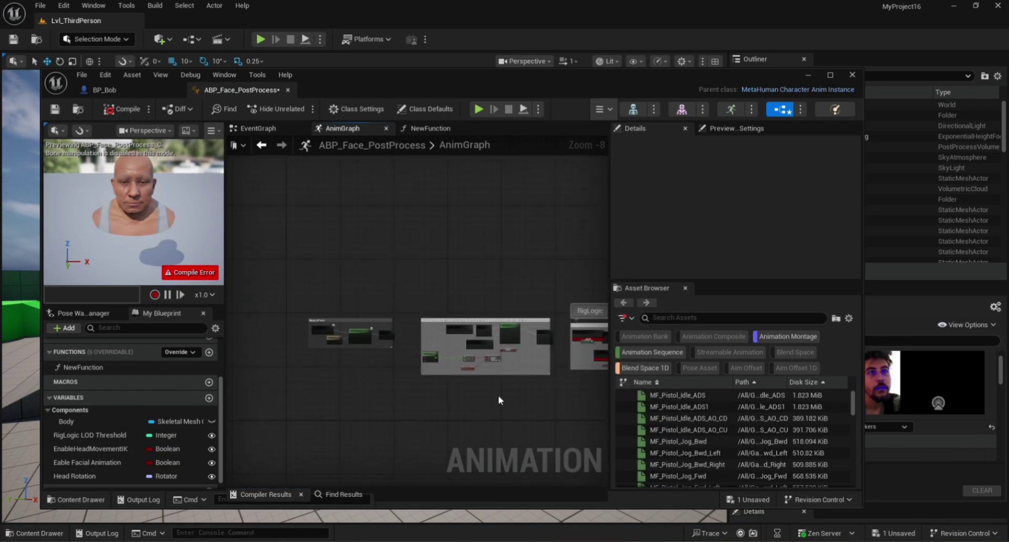
pyautogui.moveTo(456, 392); pyautogui.dragTo(362, 390, button='right')
pyautogui.rightClick(362, 390)
pyautogui.click(570, 401)
pyautogui.scroll(4, 510, 347)
pyautogui.scroll(2, 511, 346)
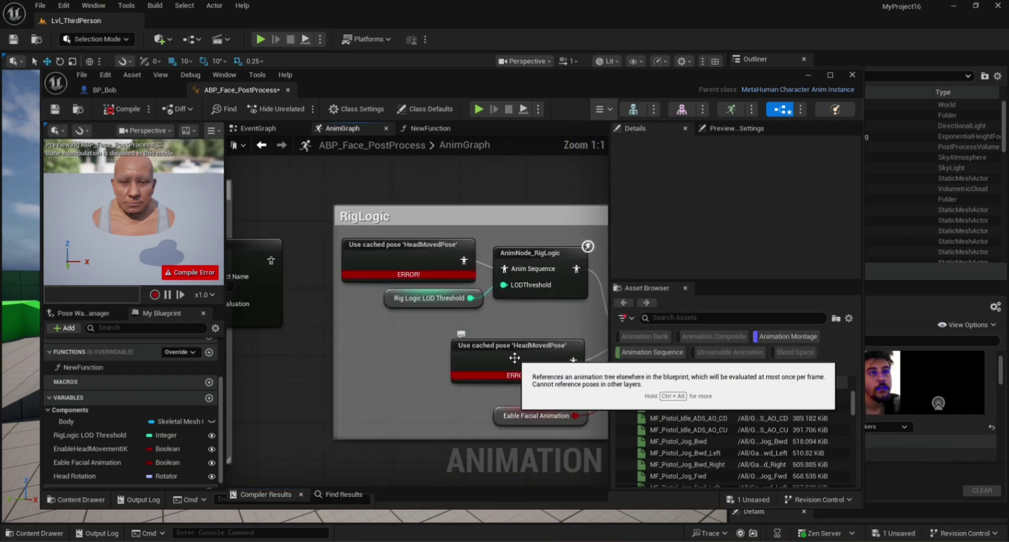
pyautogui.scroll(-6, 342, 330)
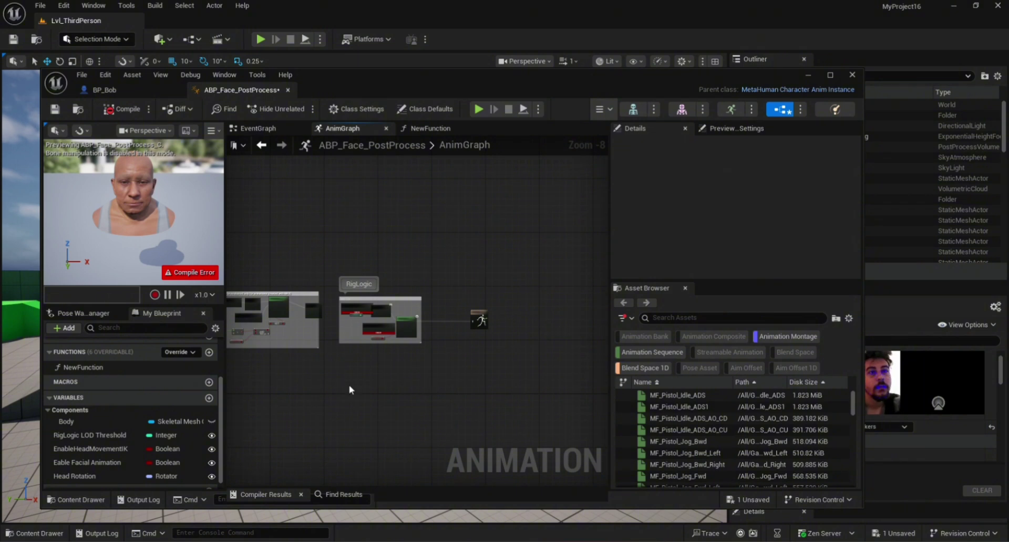
# Paste the copied Live Link and head rotation node network into the AnimGraph and place it below the Head Movement IK section.
pyautogui.moveTo(314, 363); pyautogui.dragTo(450, 373, button='right')
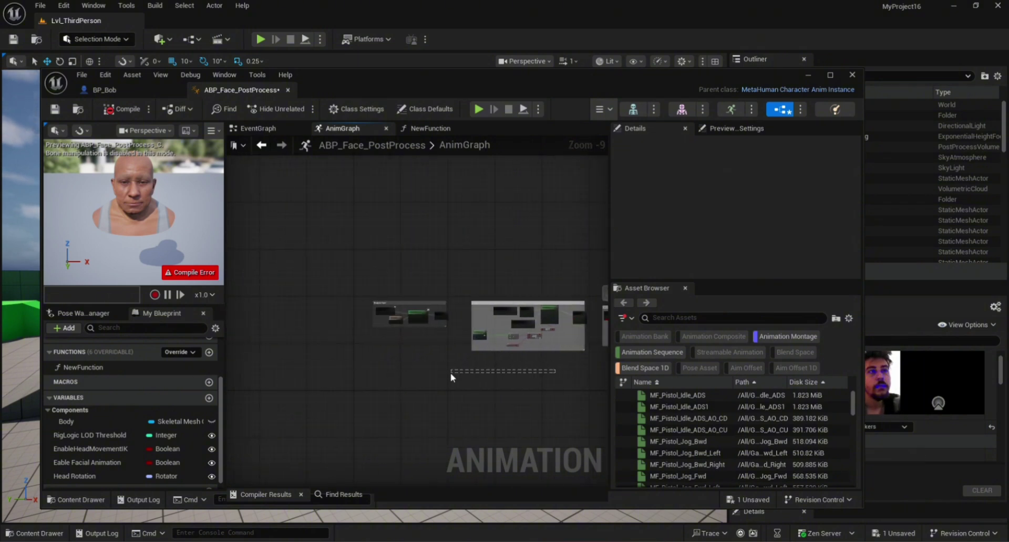
pyautogui.scroll(2, 552, 371)
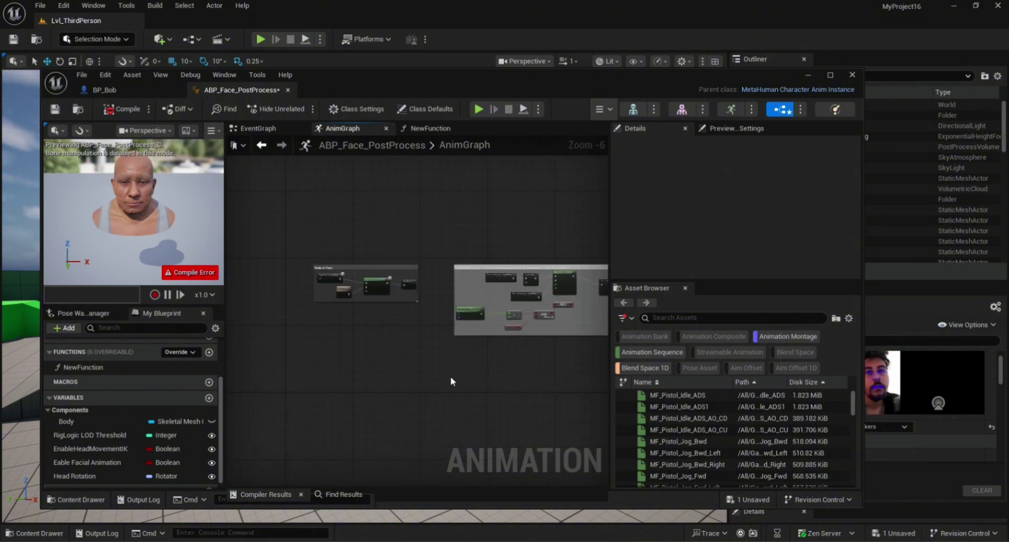
pyautogui.moveTo(426, 374); pyautogui.dragTo(284, 409)
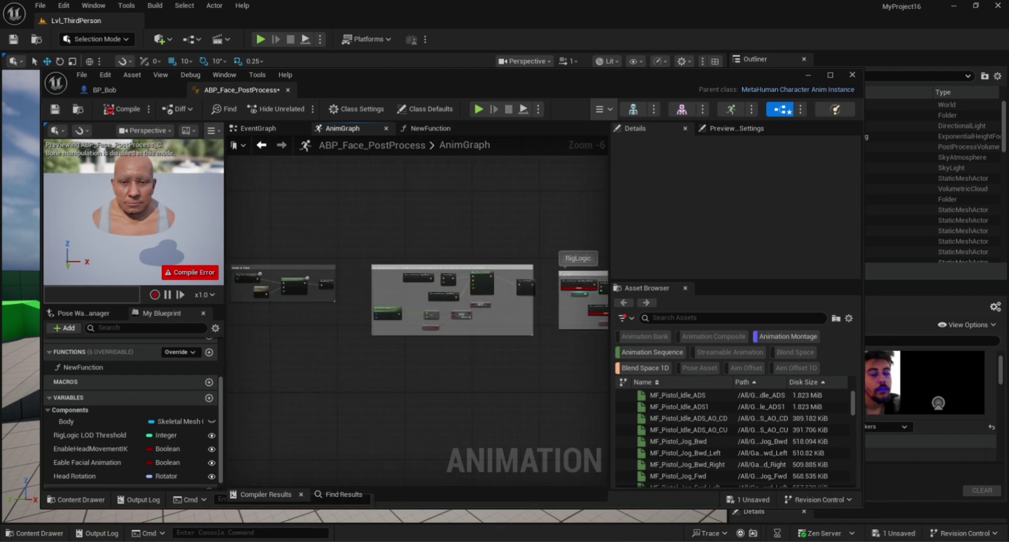
pyautogui.rightClick(421, 373)
pyautogui.click(317, 373)
pyautogui.hotkey('ctrl', 'v')
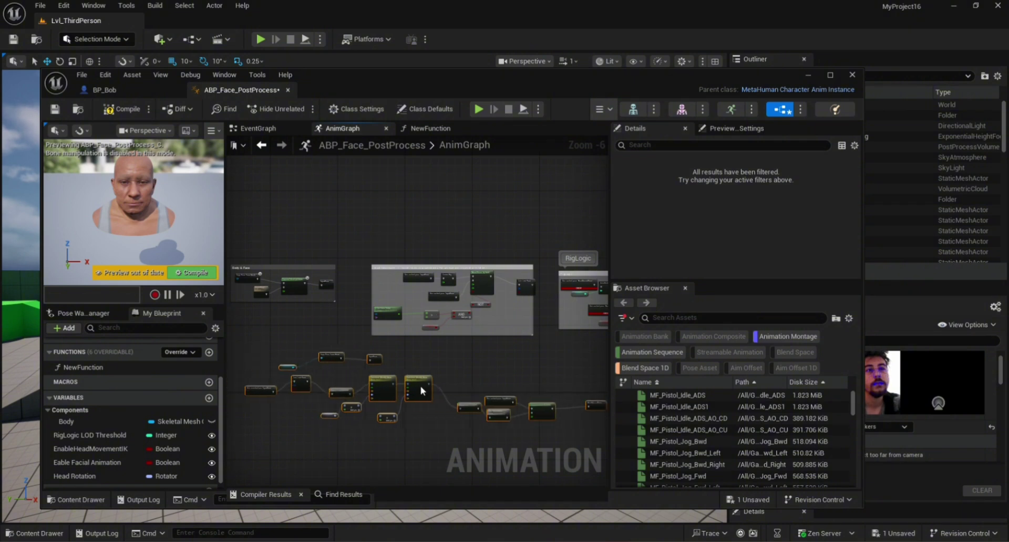
pyautogui.moveTo(420, 386); pyautogui.dragTo(401, 361)
pyautogui.click(324, 422)
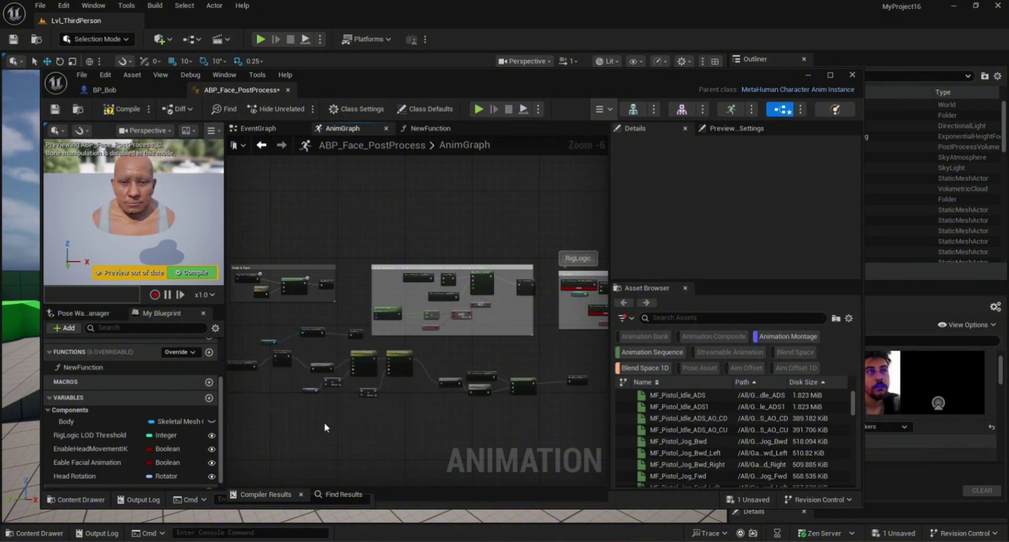
# Compile the face post-process blueprint and inspect the pasted Live Link Pose and Transform (Modify) Bone nodes.
pyautogui.click(194, 272)
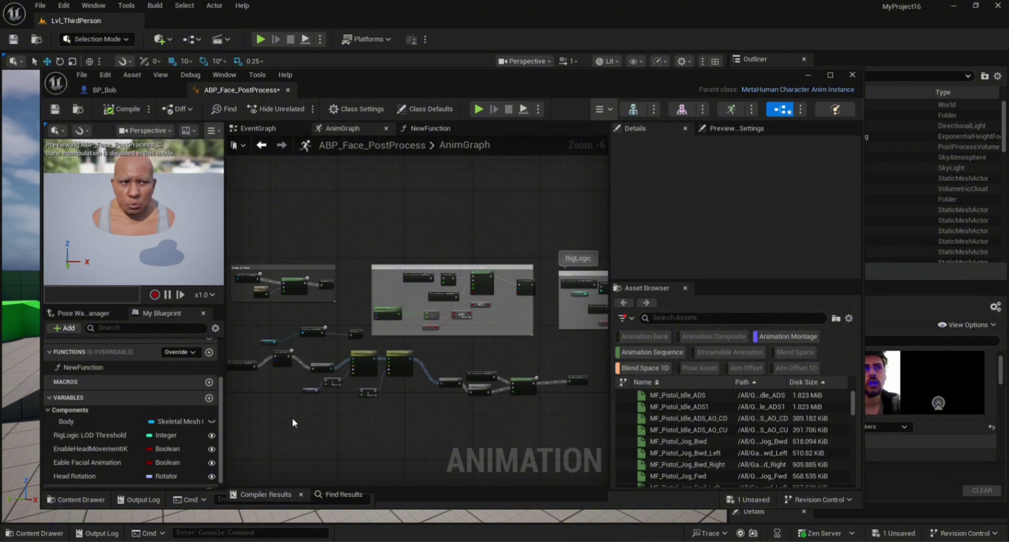
pyautogui.scroll(3, 292, 418)
pyautogui.moveTo(314, 405); pyautogui.dragTo(357, 406, button='right')
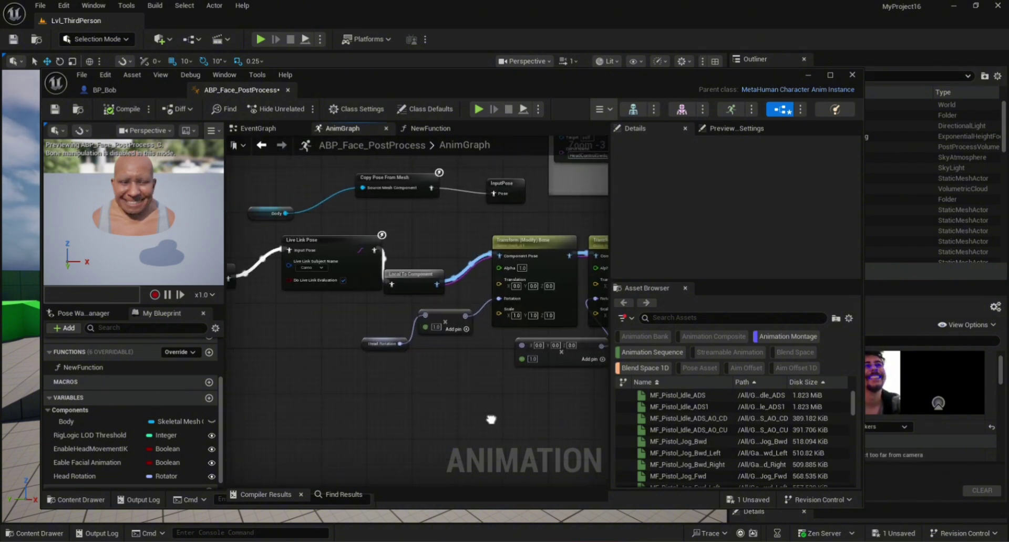
pyautogui.rightClick(492, 206)
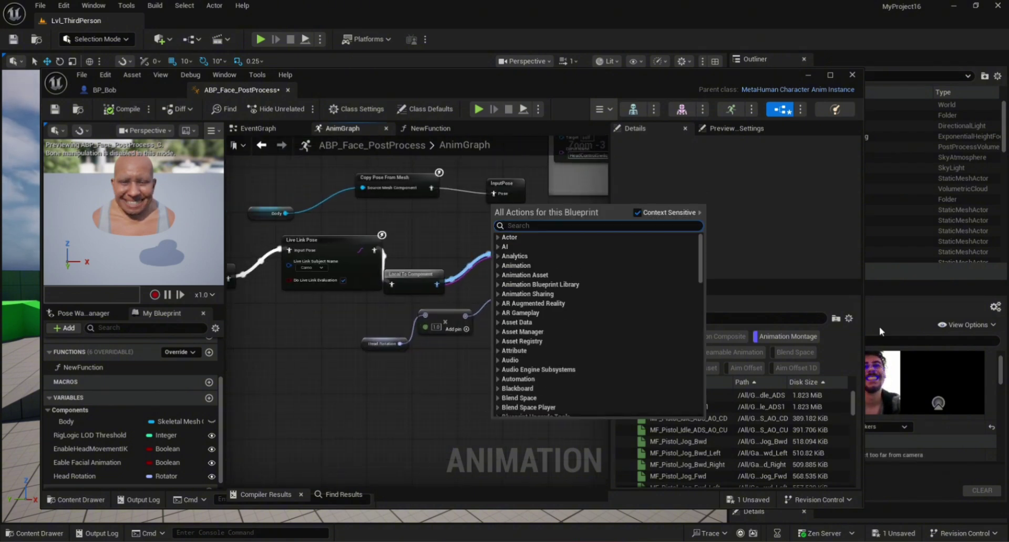
pyautogui.click(418, 434)
pyautogui.scroll(-2, 342, 441)
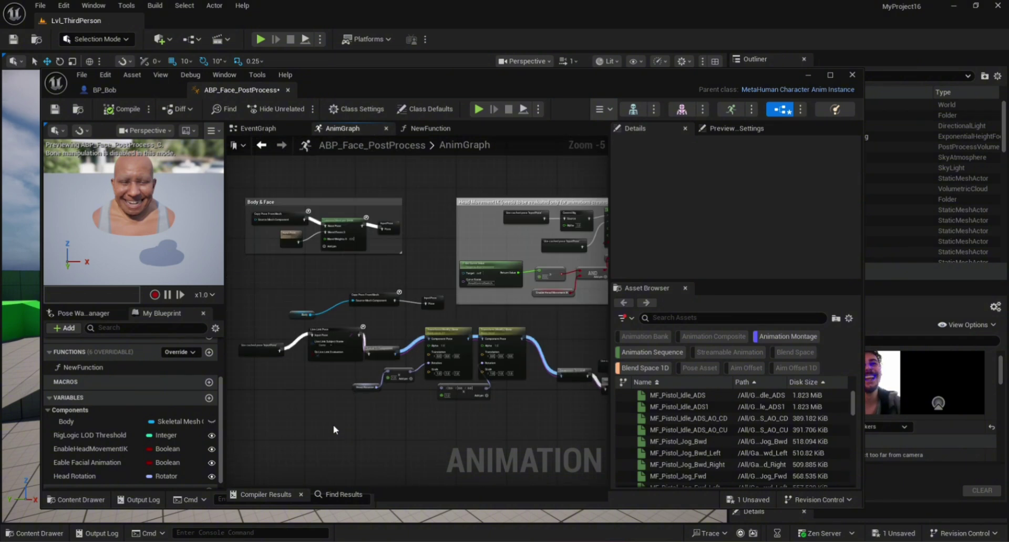
pyautogui.scroll(1, 280, 352)
pyautogui.moveTo(351, 410); pyautogui.dragTo(358, 412, button='right')
pyautogui.rightClick(358, 412)
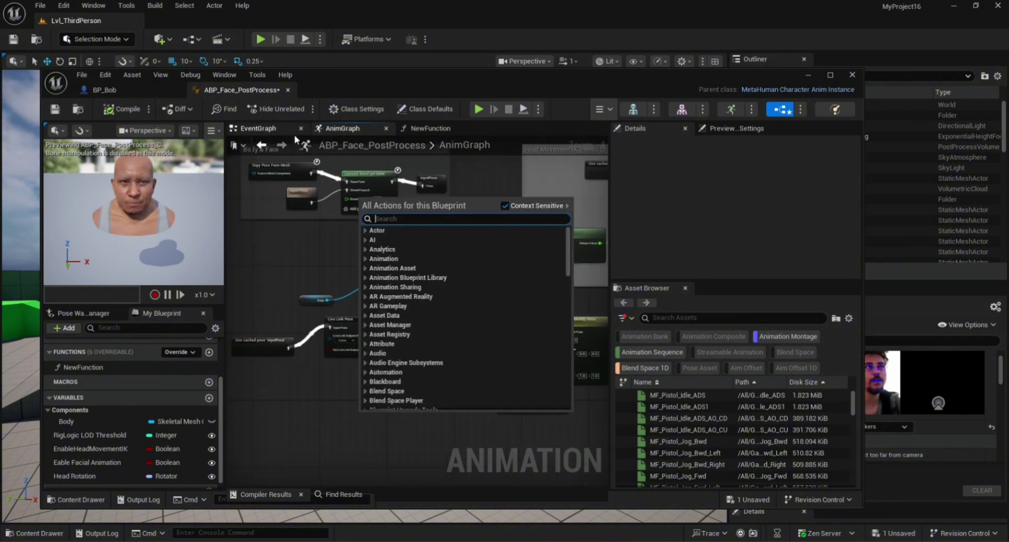
pyautogui.click(313, 405)
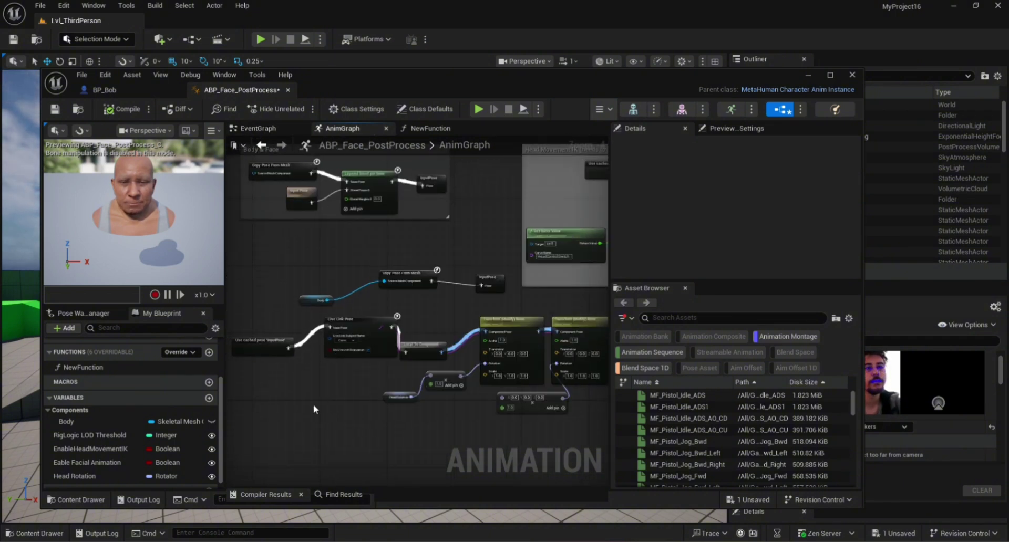
# In the EventGraph, add a Cast To BP_Bob node from the Sequence's Then 1 output and move the bad cast node aside.
pyautogui.click(255, 128)
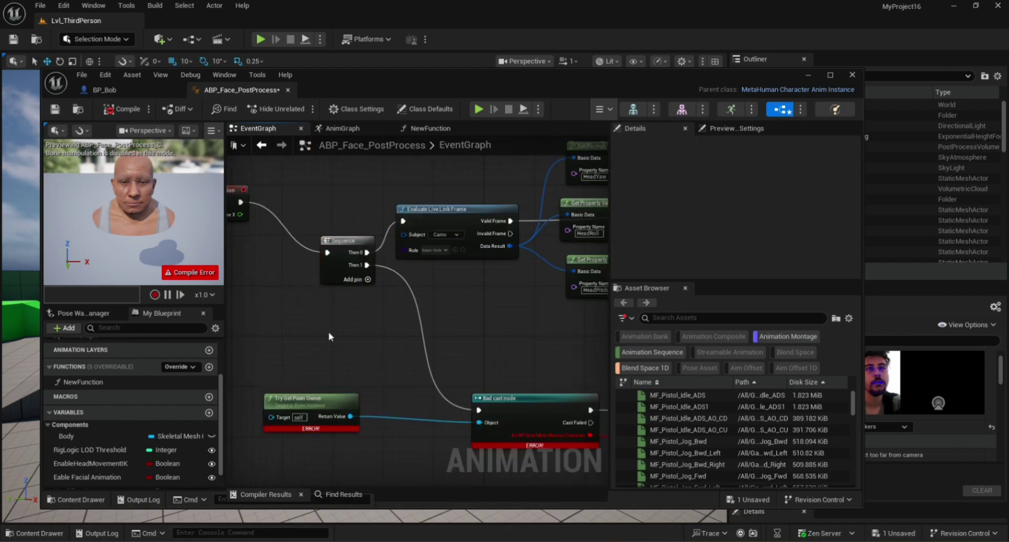
pyautogui.moveTo(329, 332); pyautogui.dragTo(230, 298, button='right')
pyautogui.moveTo(268, 231); pyautogui.dragTo(357, 371)
pyautogui.write('cast to BP')
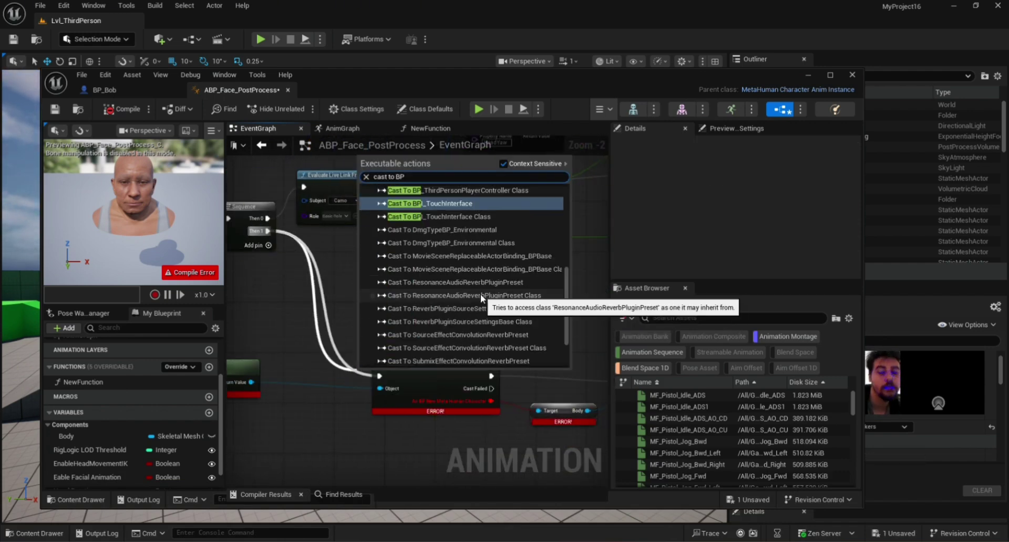
pyautogui.scroll(3, 480, 294)
pyautogui.click(472, 235)
pyautogui.moveTo(398, 376); pyautogui.dragTo(430, 438)
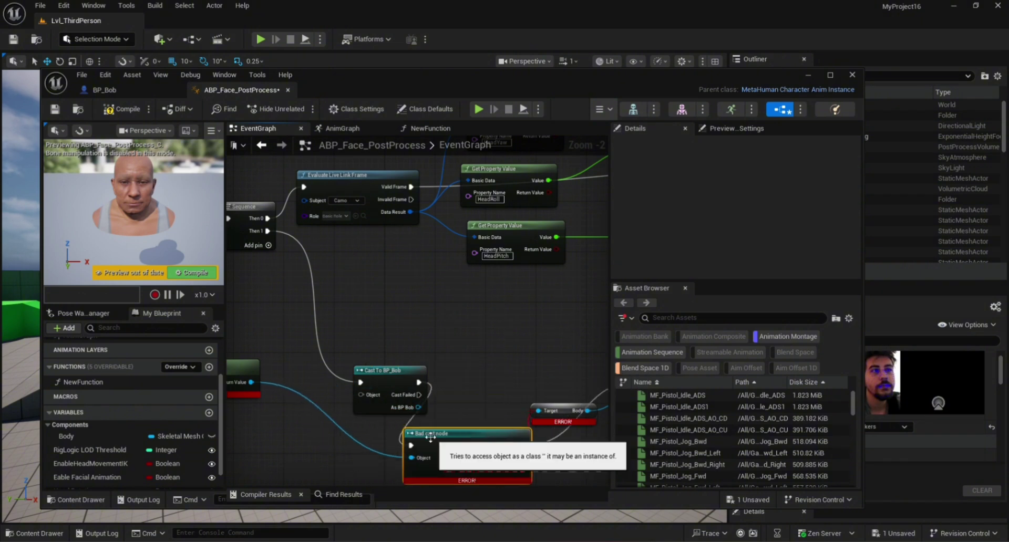
# Connect Cast To BP_Bob's execution output to Cast To SkeletalMeshComponent and add a Body getter from its As BP Bob output.
pyautogui.moveTo(499, 362); pyautogui.dragTo(396, 374, button='right')
pyautogui.click(447, 236)
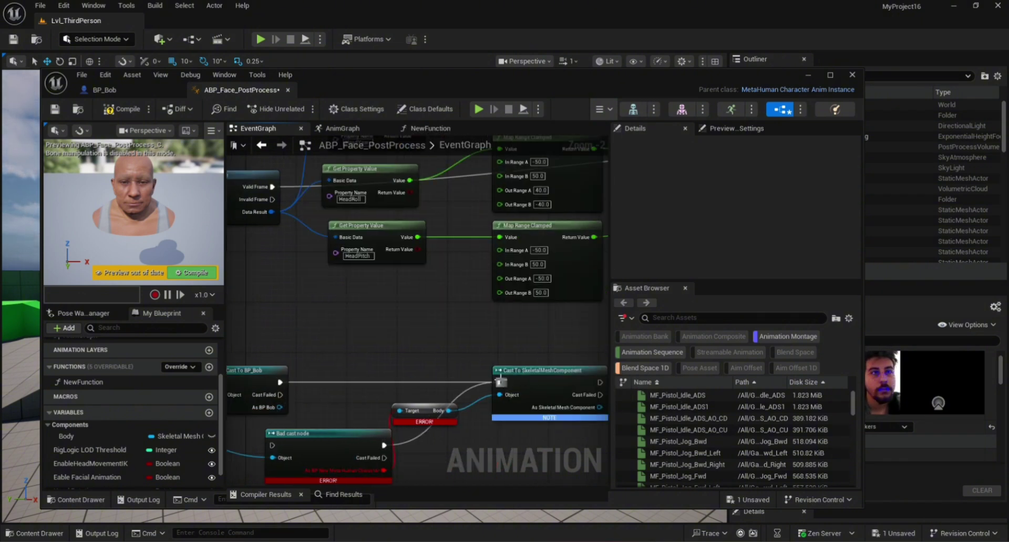
pyautogui.moveTo(279, 407); pyautogui.dragTo(406, 434)
pyautogui.press('Escape')
pyautogui.moveTo(280, 407); pyautogui.dragTo(377, 396)
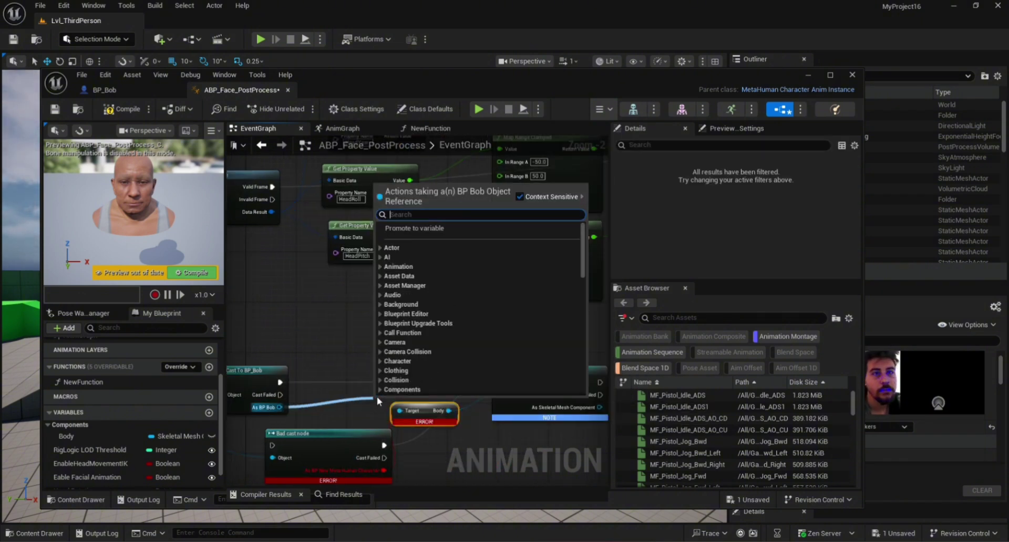
pyautogui.write('get body')
pyautogui.click(525, 333)
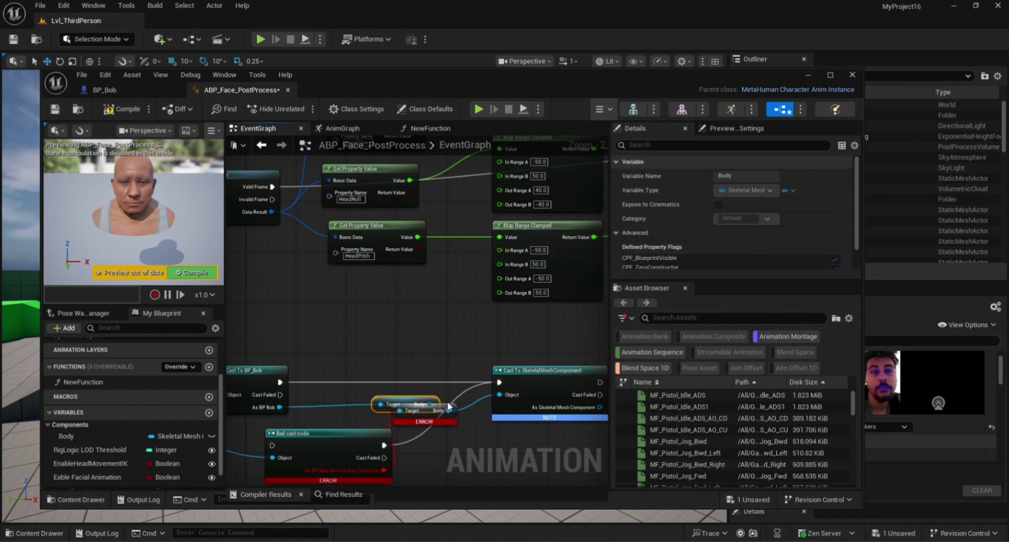
# Delete the bad cast node and replace the faulty Try Get Pawn Owner node with a new one feeding Cast To BP_Bob's Object input.
pyautogui.click(308, 433)
pyautogui.press('Delete')
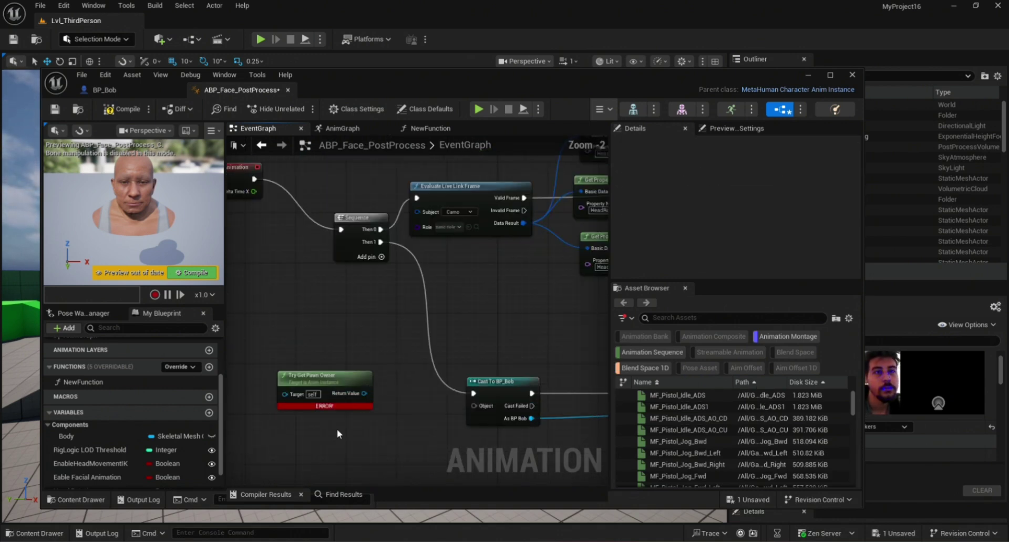
pyautogui.click(346, 382)
pyautogui.press('Delete')
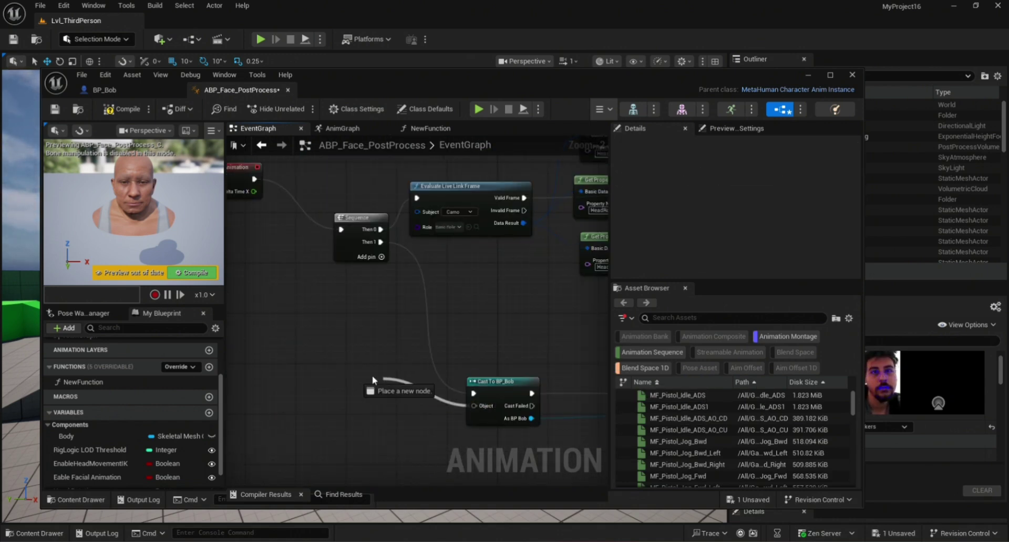
pyautogui.moveTo(372, 381); pyautogui.dragTo(372, 381)
pyautogui.click(402, 350)
pyautogui.scroll(-4, 537, 400)
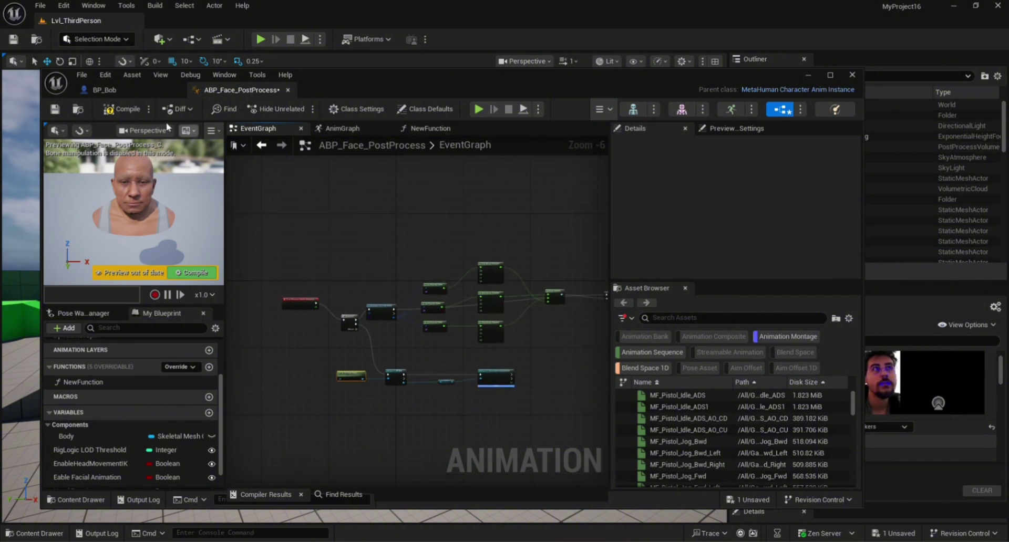
# Zero the input and output ranges of the Map Range Clamped node fed by HeadYaw.
pyautogui.scroll(4, 504, 286)
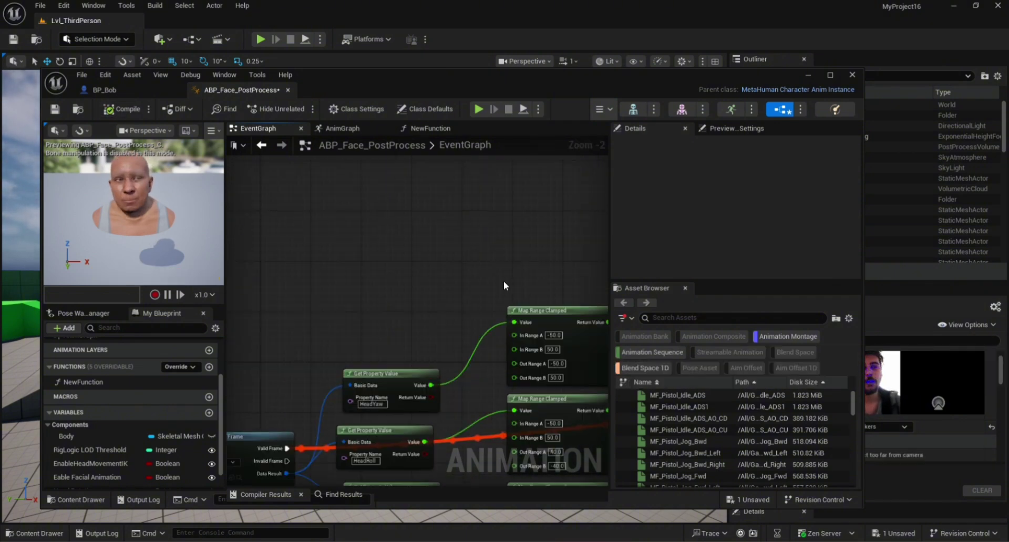
pyautogui.moveTo(503, 285); pyautogui.dragTo(432, 233, button='right')
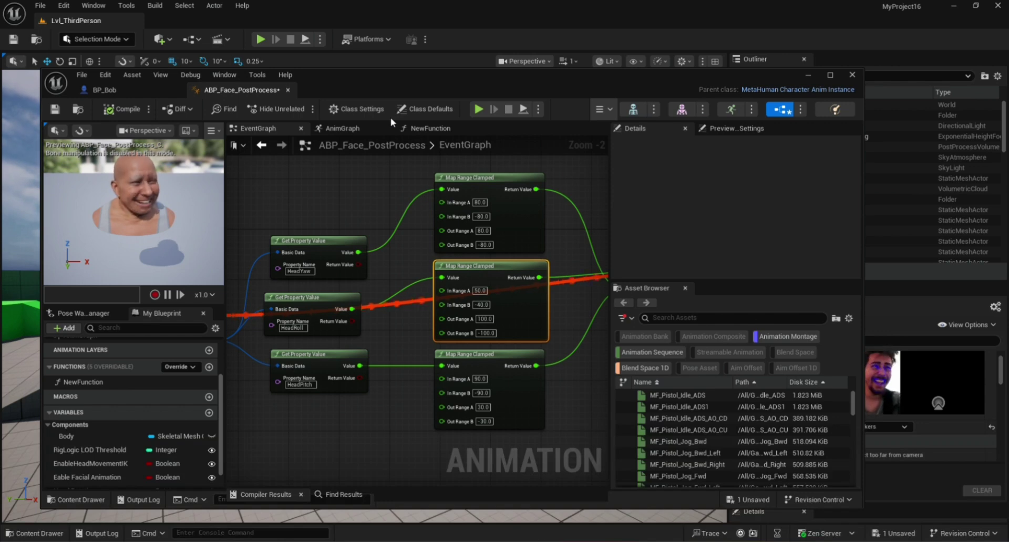
pyautogui.click(479, 202)
pyautogui.write('0')
pyautogui.click(481, 217)
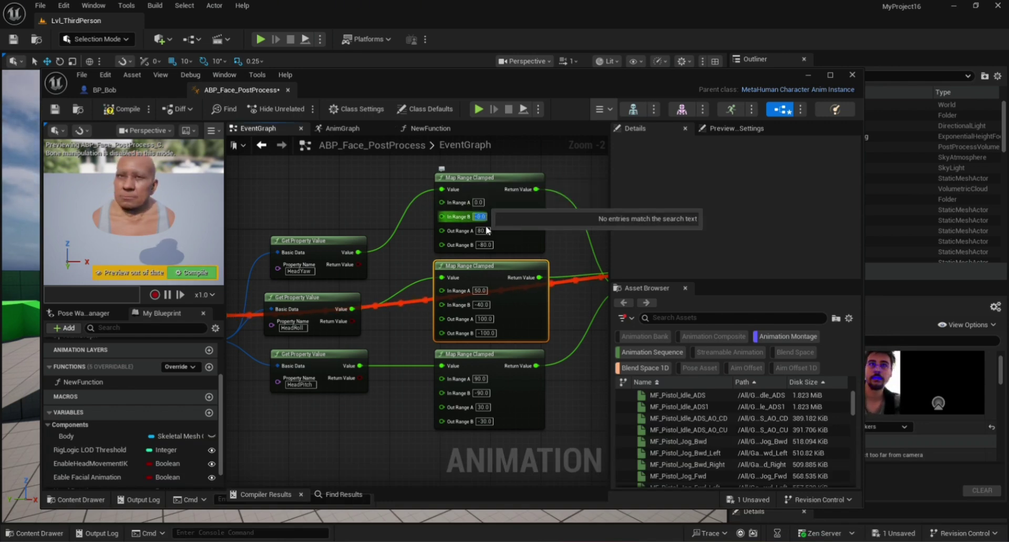
pyautogui.click(481, 231)
pyautogui.write('0')
# Zero the input and output ranges of the Map Range Clamped node fed by HeadRoll.
pyautogui.click(480, 290)
pyautogui.write('0')
pyautogui.click(480, 305)
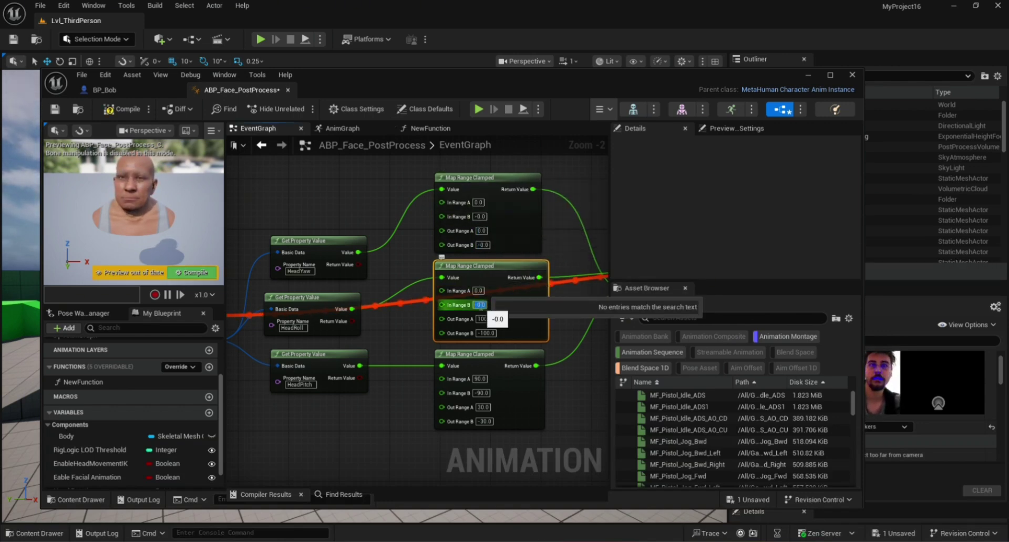
pyautogui.write('0')
pyautogui.click(482, 319)
pyautogui.write('0')
pyautogui.click(481, 333)
pyautogui.write('0')
# Zero the input and output ranges of the Map Range Clamped node fed by HeadPitch.
pyautogui.click(478, 379)
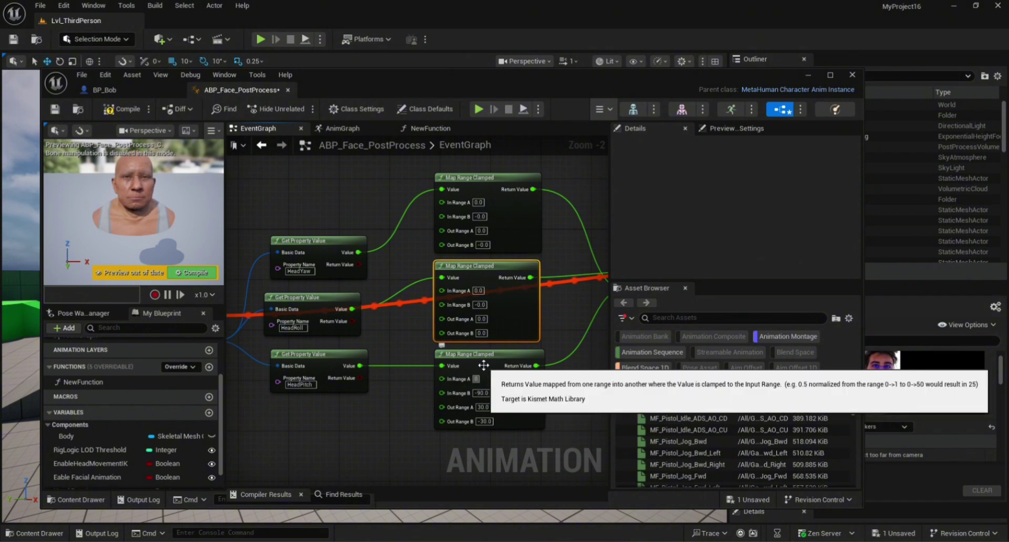
pyautogui.write('0')
pyautogui.click(480, 393)
pyautogui.write('0')
pyautogui.click(482, 407)
pyautogui.write('0')
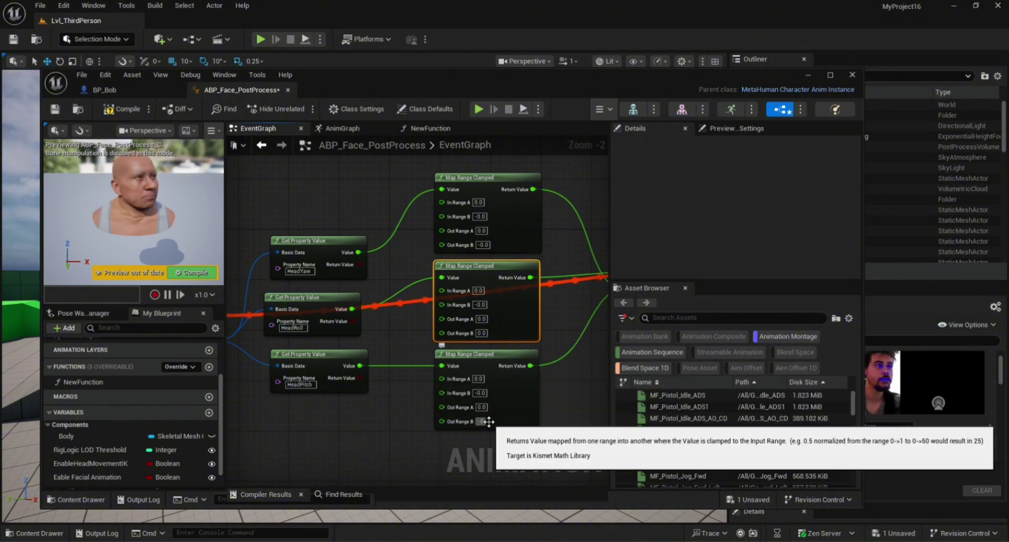
pyautogui.click(482, 422)
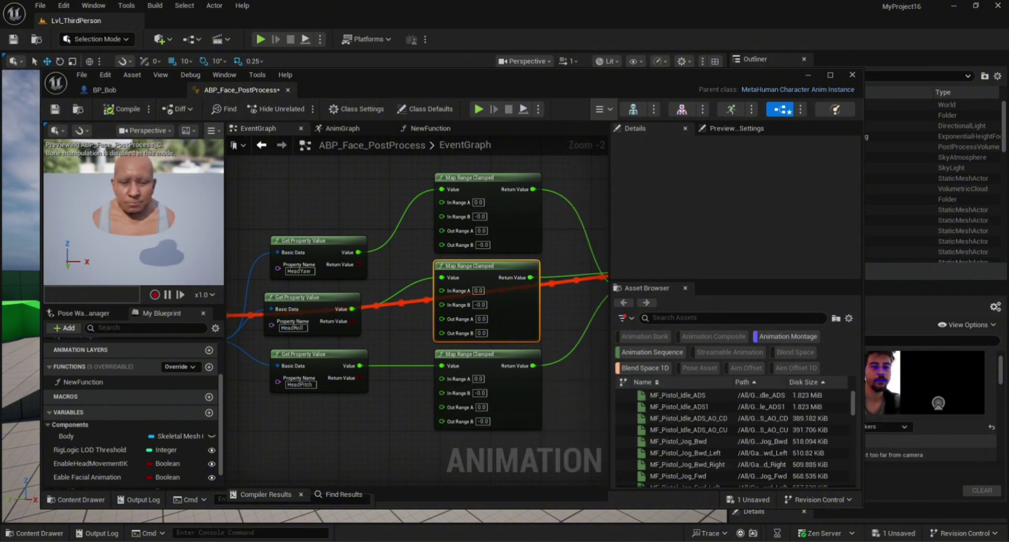
# Set both the In Range and Out Range of the HeadYaw Map Range Clamped node to -30 for A and 30 for B.
pyautogui.click(478, 202)
pyautogui.write('30')
pyautogui.click(481, 217)
pyautogui.write('-30')
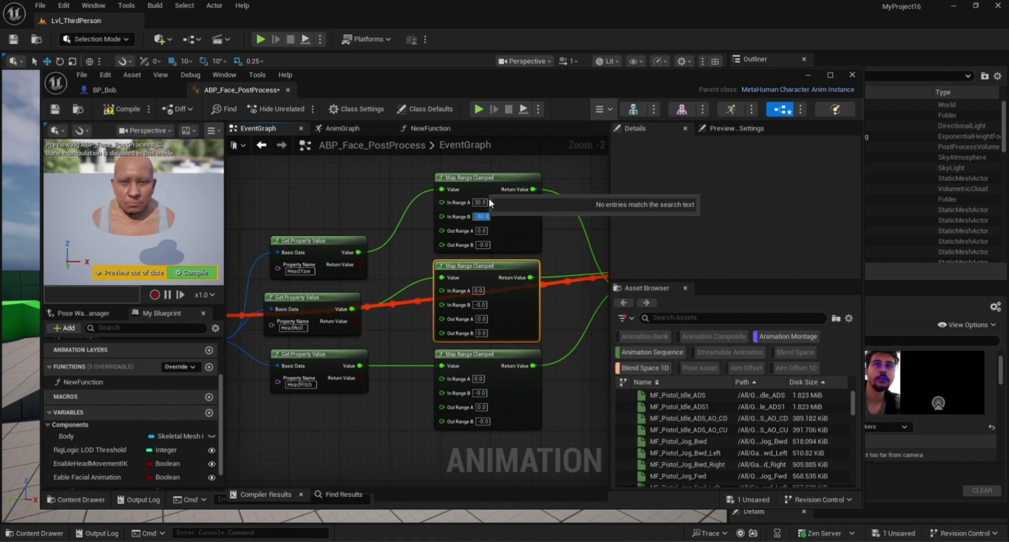
pyautogui.press('Return')
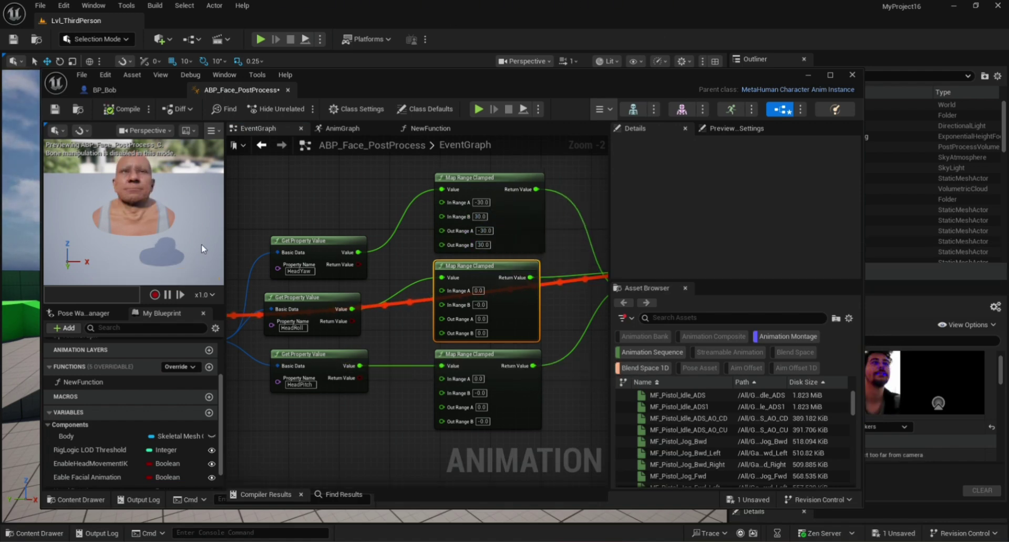
# Set both the In Range and Out Range of the HeadRoll Map Range Clamped node to -30 for A and 30 for B.
pyautogui.write('-30')
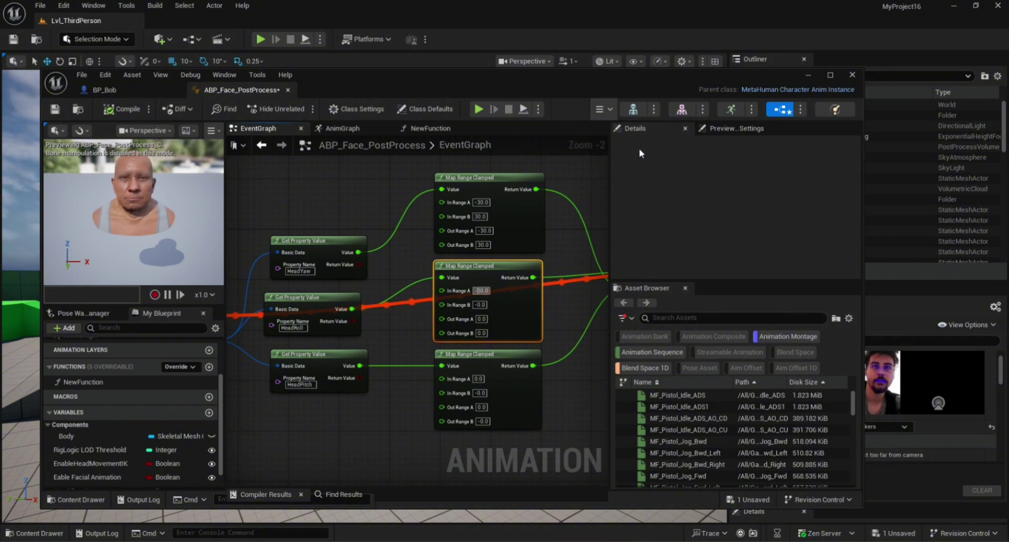
pyautogui.click(482, 320)
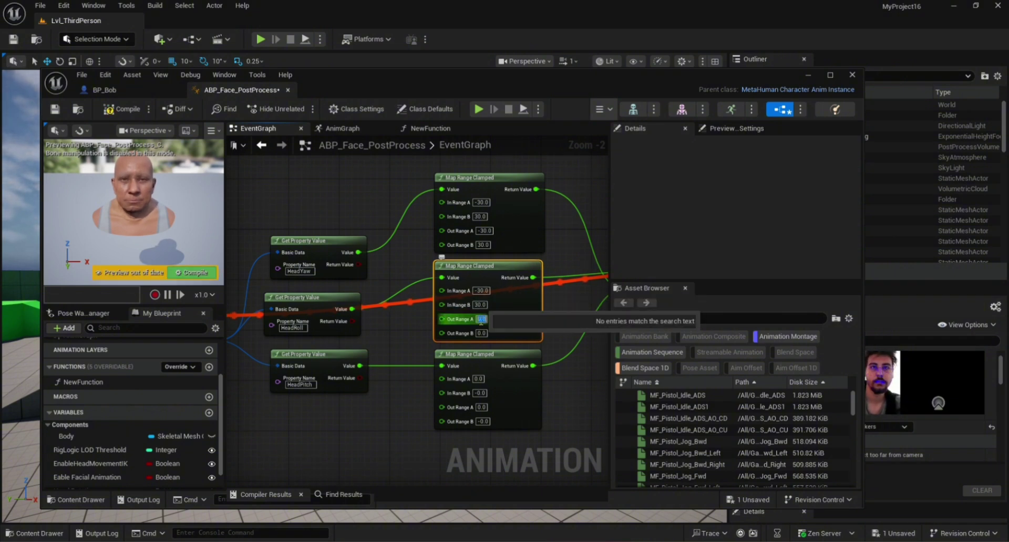
pyautogui.write('-30')
pyautogui.click(482, 333)
pyautogui.write('30')
pyautogui.press('Return')
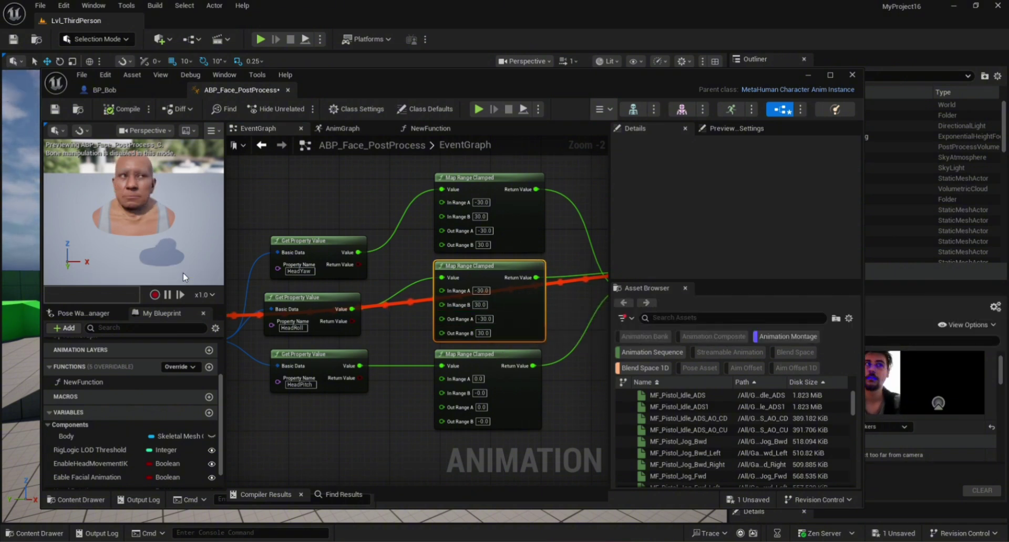
# Set the HeadPitch Map Range Clamped node's In Range A to -30 and In Range B to 30.
pyautogui.click(480, 379)
pyautogui.write('-30')
pyautogui.click(480, 393)
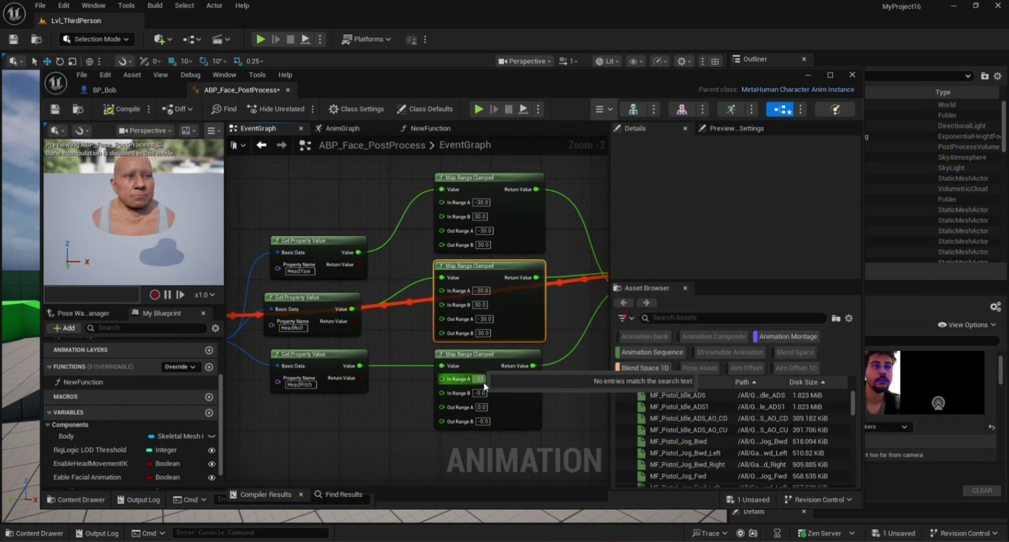
pyautogui.write('30')
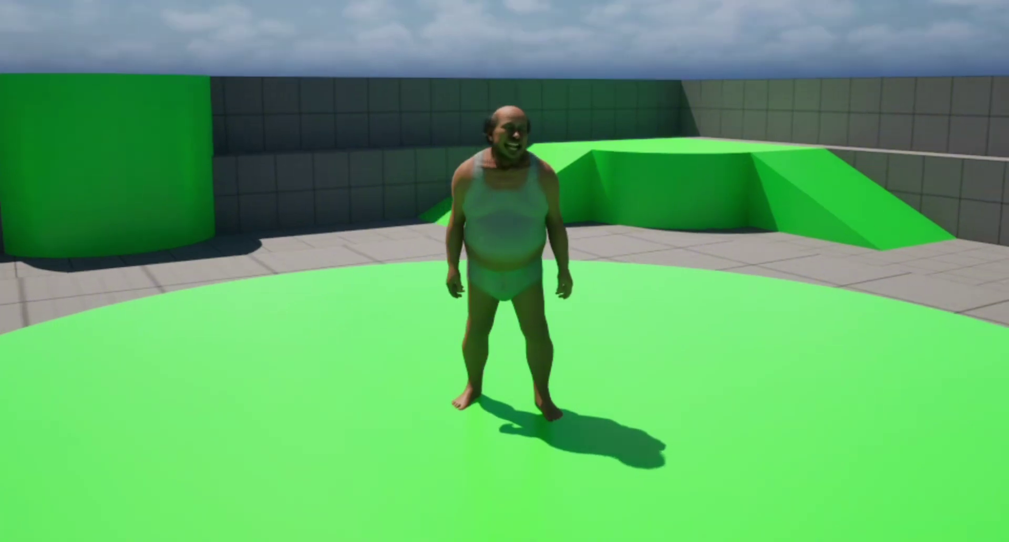
pyautogui.press('s')
pyautogui.press('s')
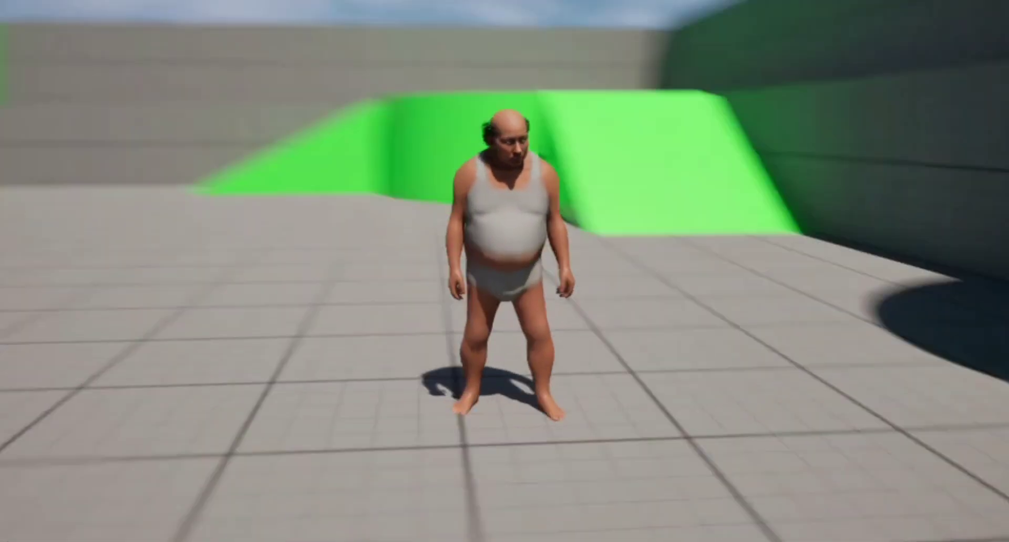
pyautogui.press('w')
pyautogui.press('s')
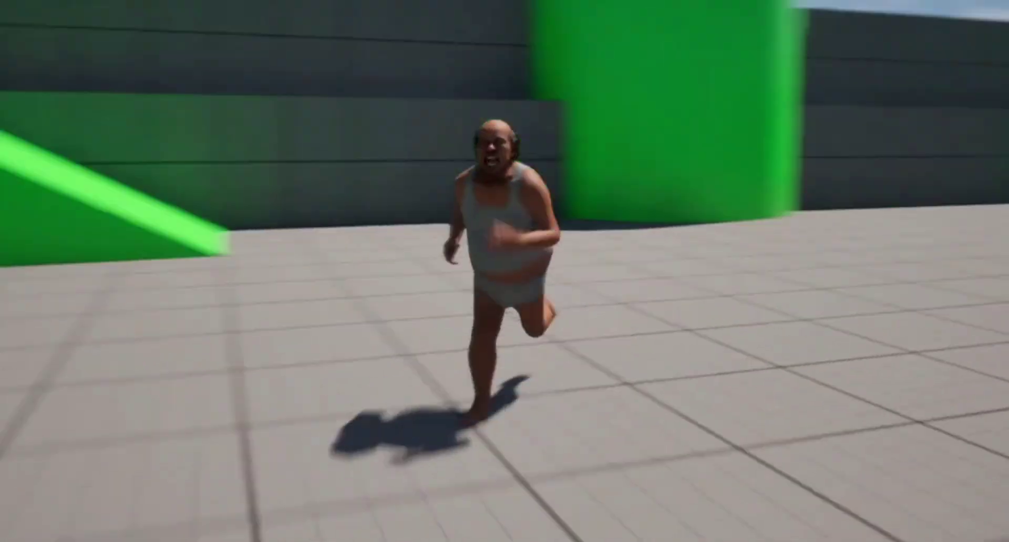
pyautogui.press('s')
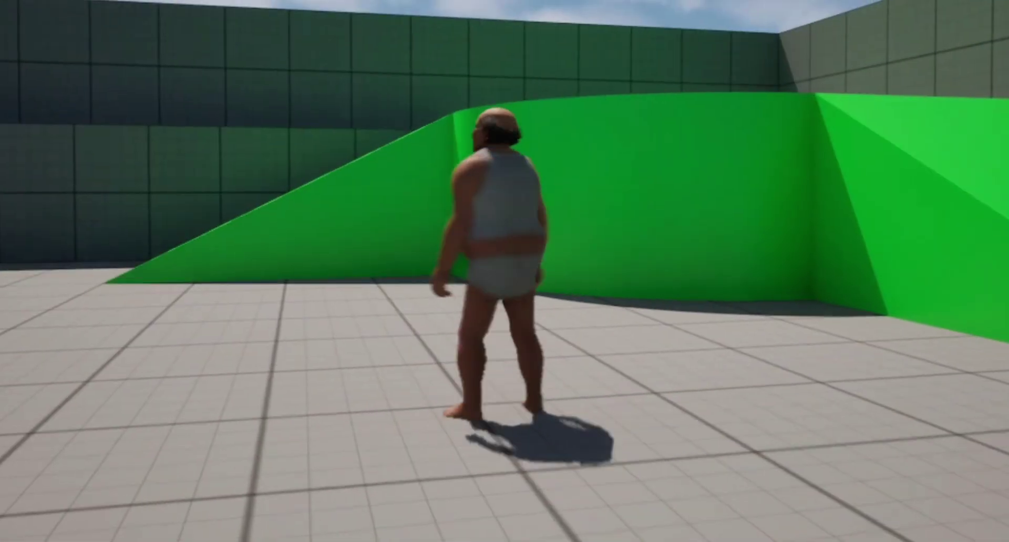
pyautogui.press('s')
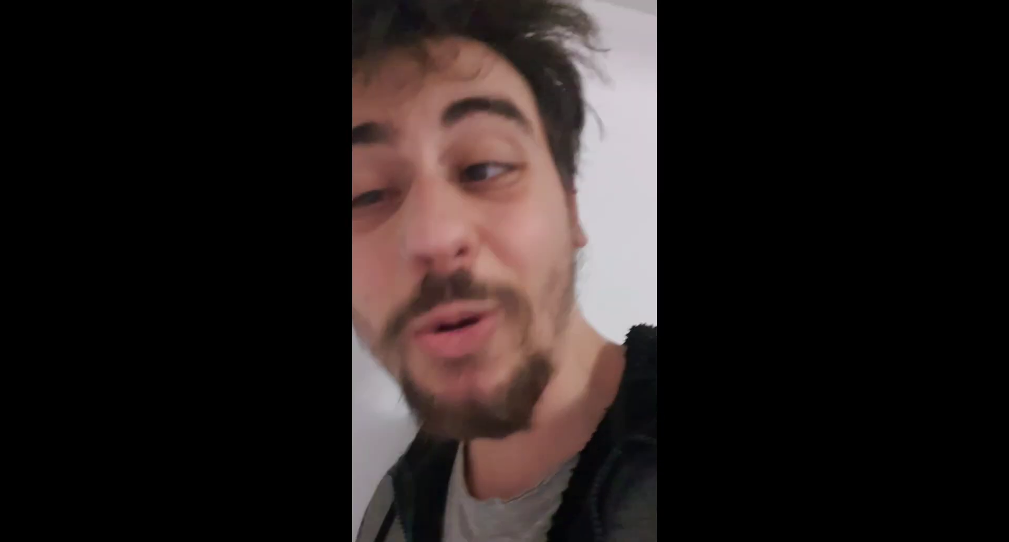